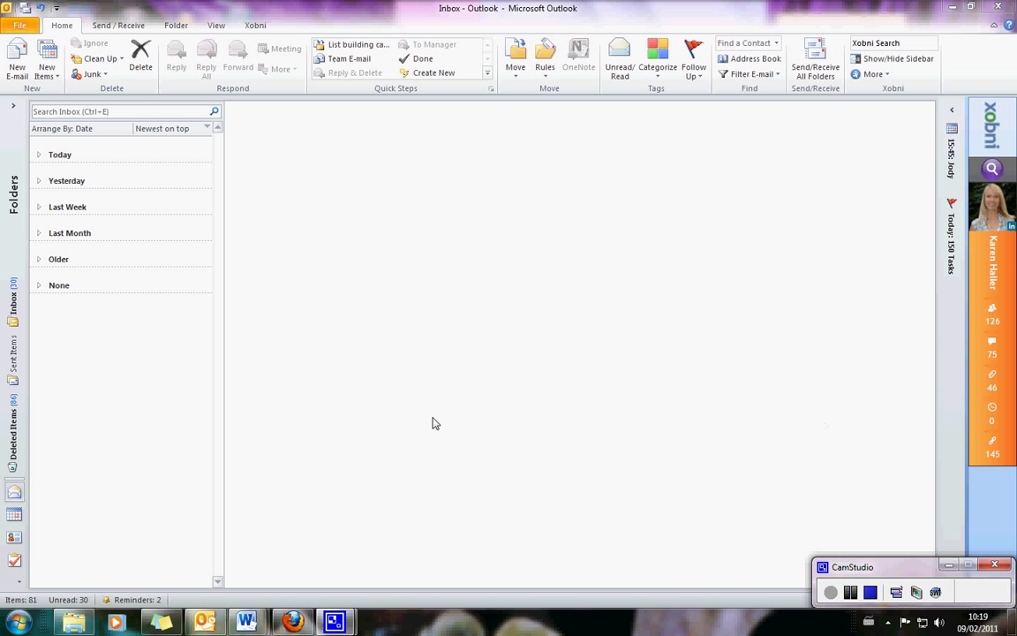
- Open Outlook Options from the File menu and go to the Mail category
left_click(21, 27)
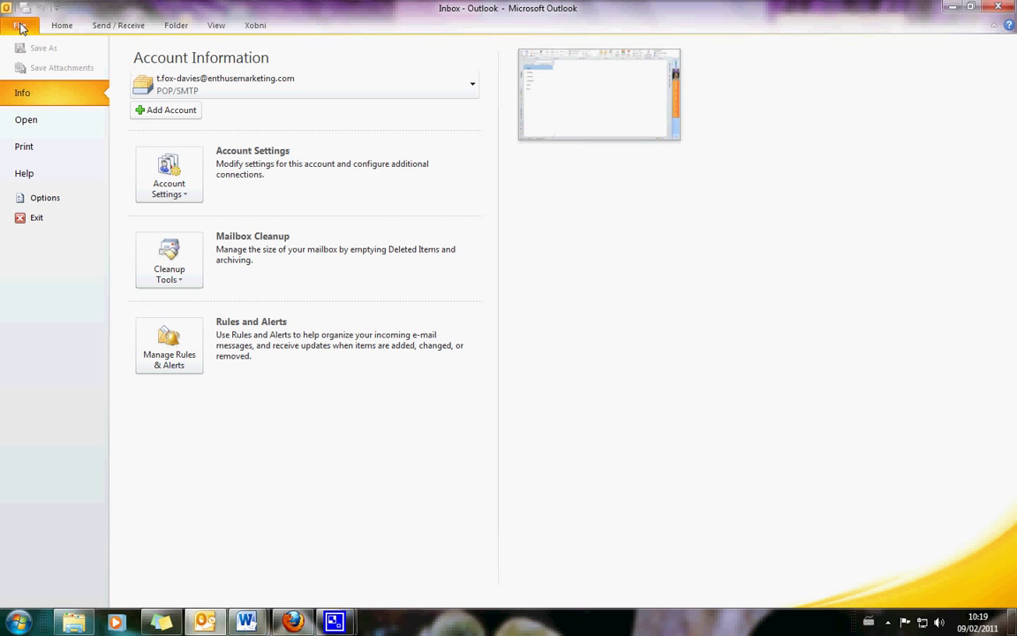
left_click(39, 203)
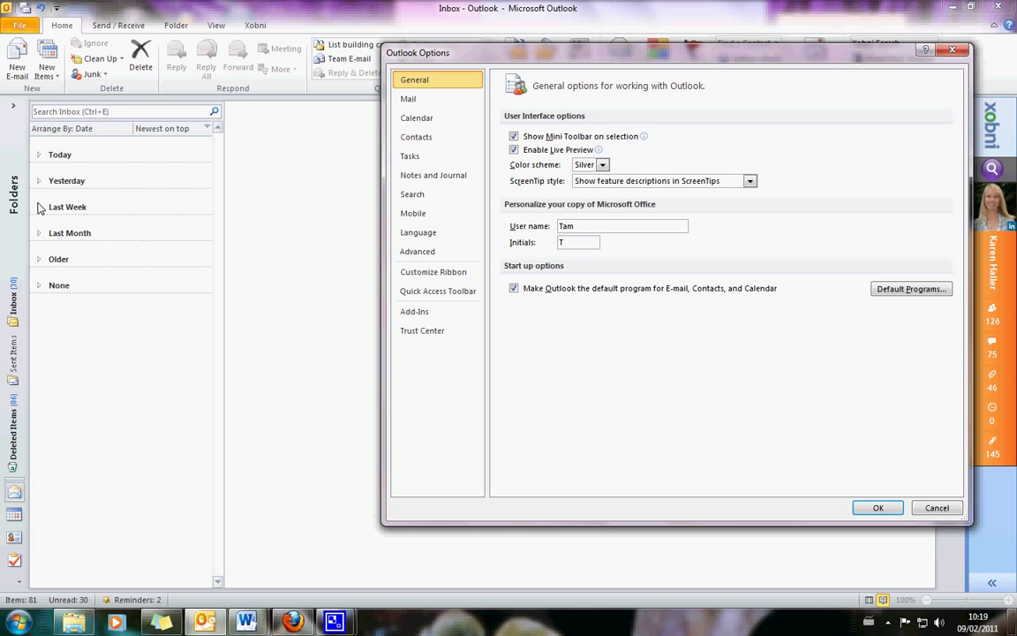
left_click(410, 99)
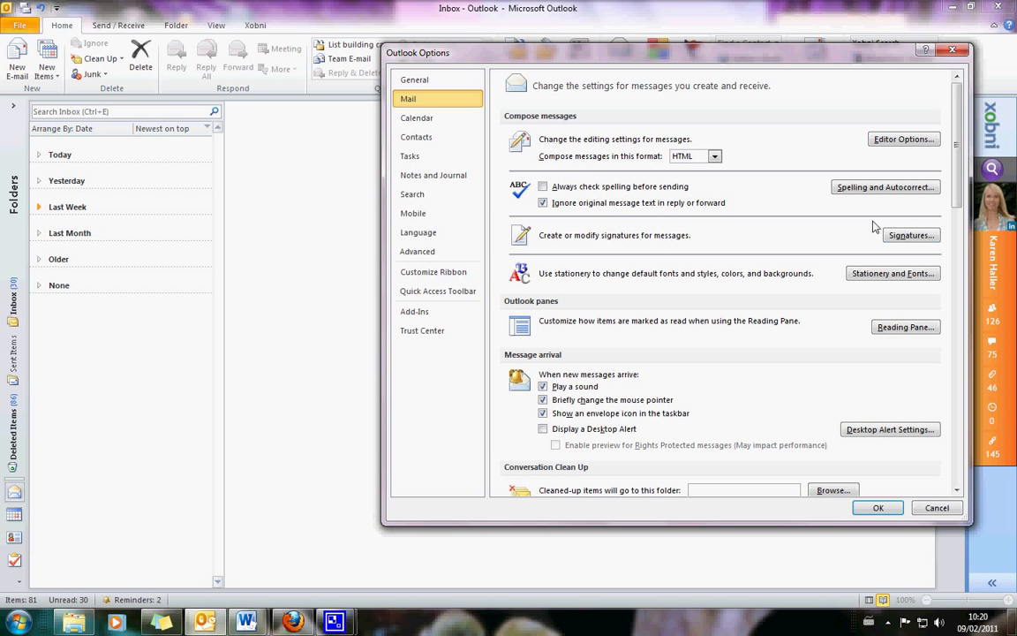
- Add a new signature named 'Example signature' and put the cursor in its empty body
left_click(915, 235)
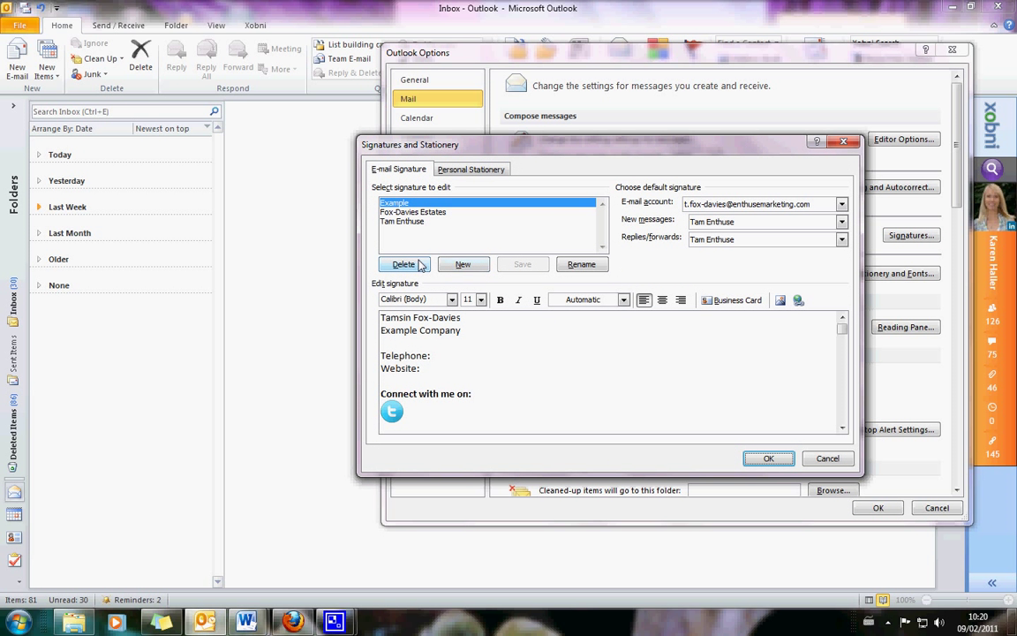
left_click(462, 264)
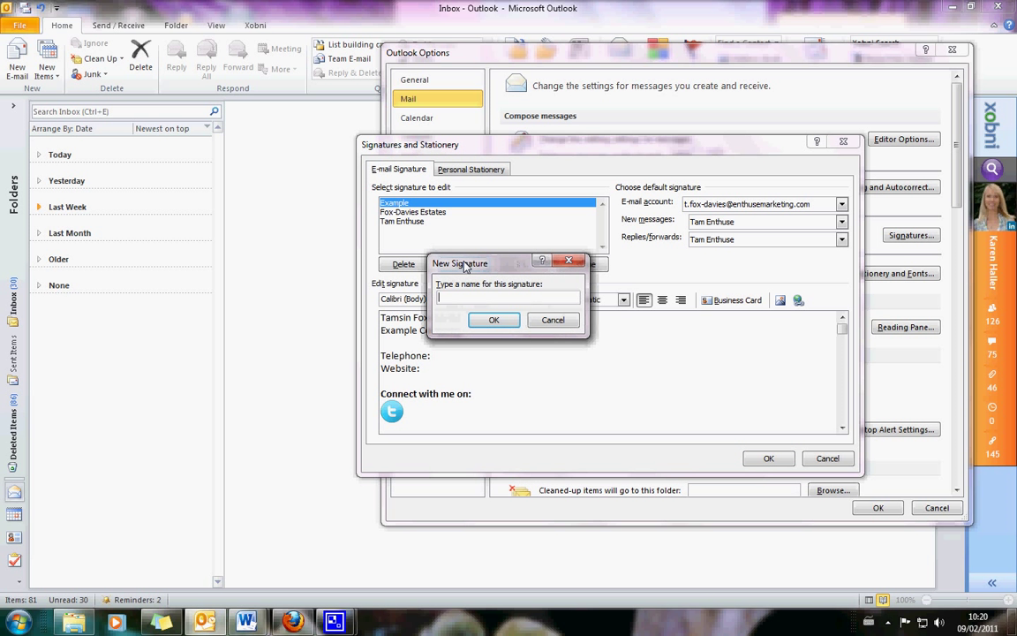
type("E")
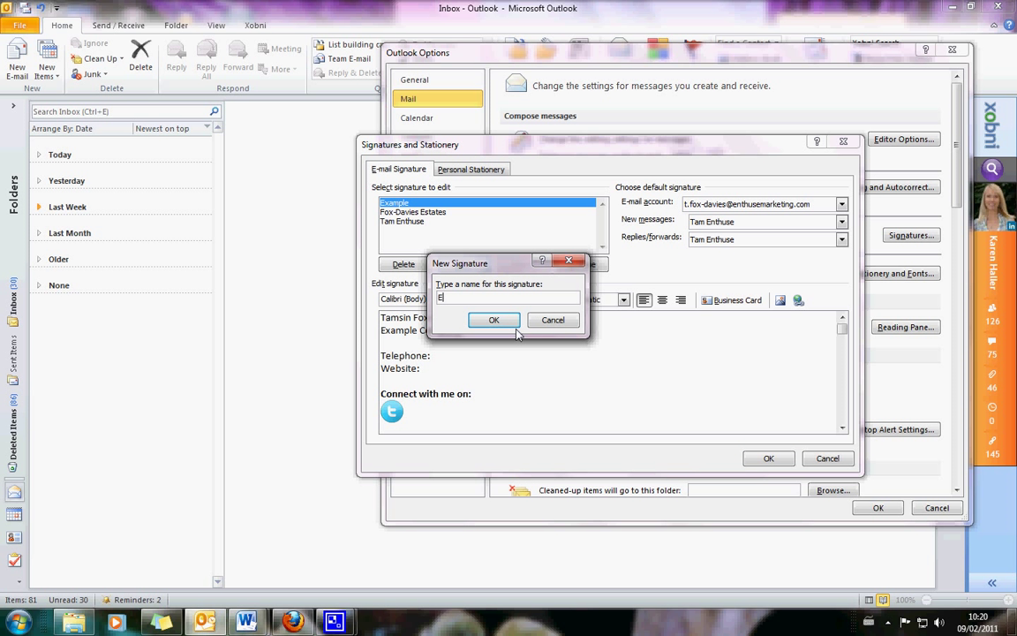
type("xample signature")
key("Return")
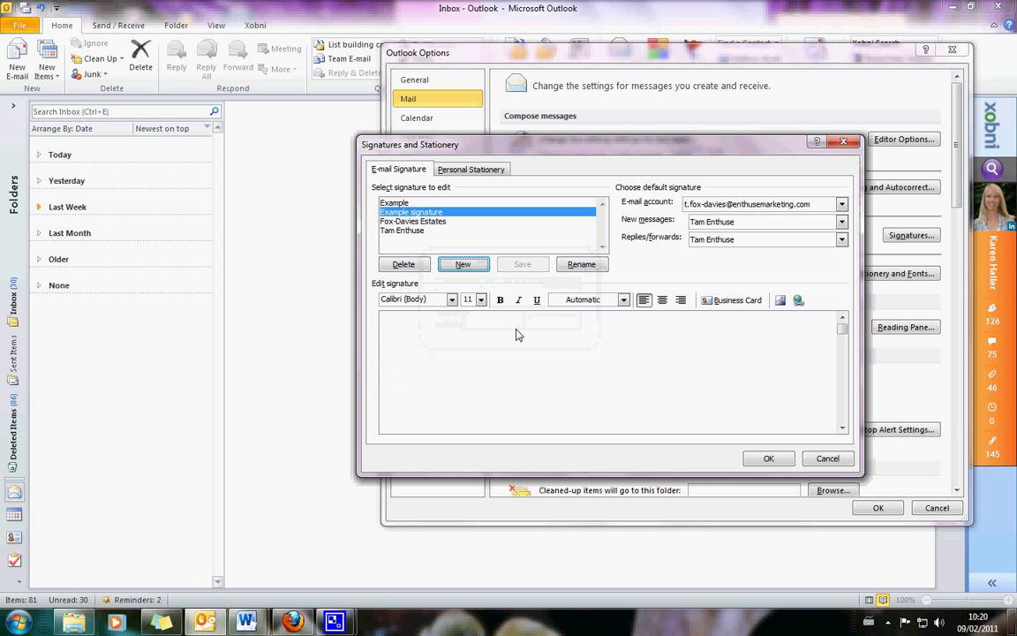
left_click(415, 342)
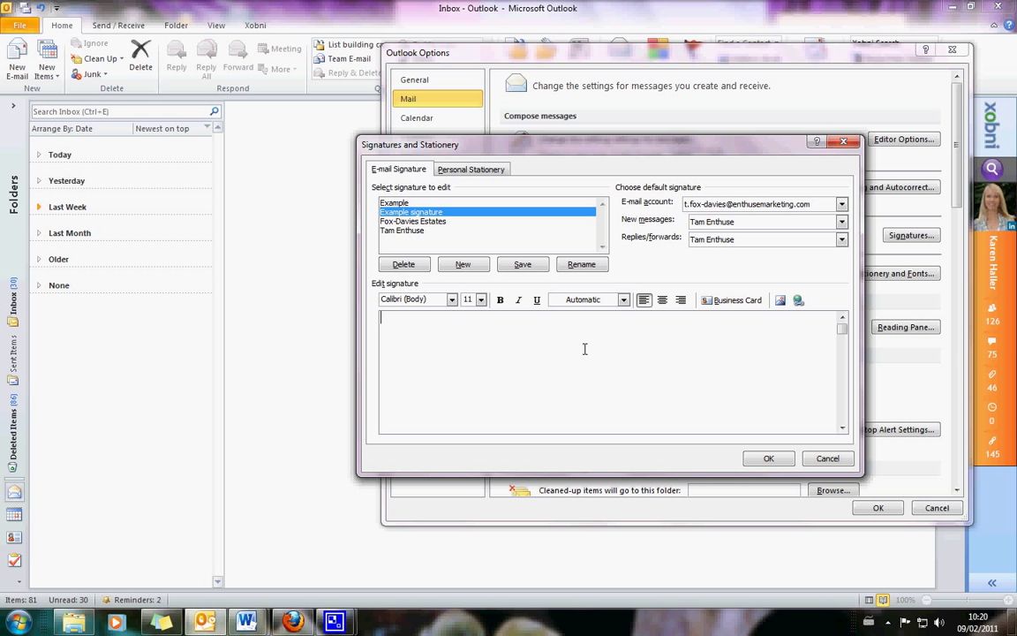
- Type the sender's name, 'Example Company', and Tel:, Web:, Post: and 'Connect with me on:' lines
type("Tamsin Fox-Davies")
key("Return")
type("Example ")
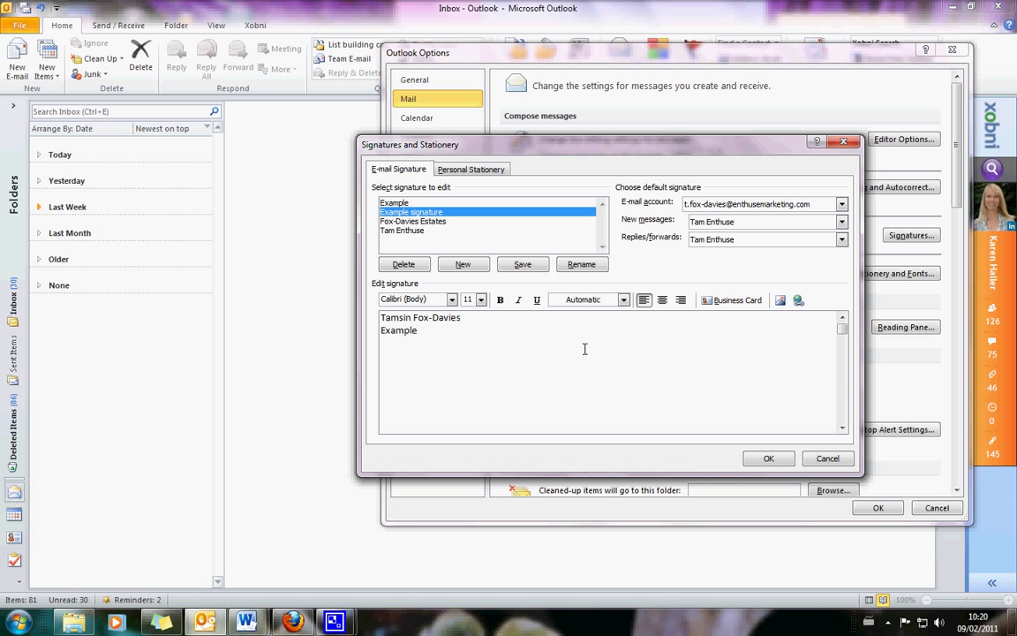
type("Company")
key("Return")
key("Return")
type("Tel:")
key("Return")
type("Web:")
key("Return")
type("Pos")
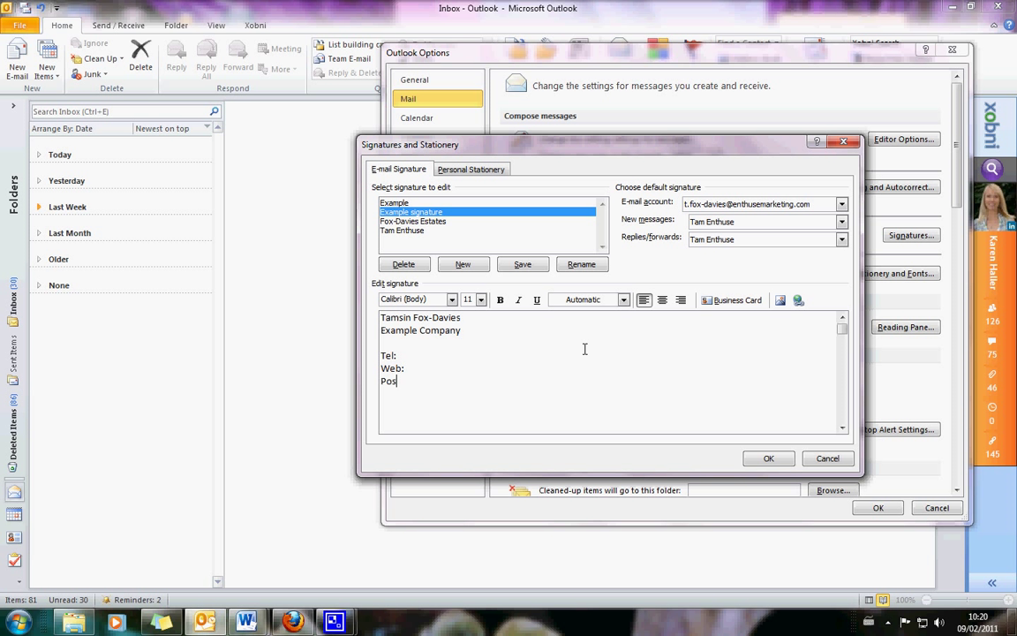
type("t:  ")
type("Connect")
type(" with me on")
type(":")
key("Return")
- Make 'Connect with me on:' bold, then switch to Firefox showing Iconfinder
left_click(843, 428)
left_click(844, 428)
left_click(843, 428)
left_click(843, 428)
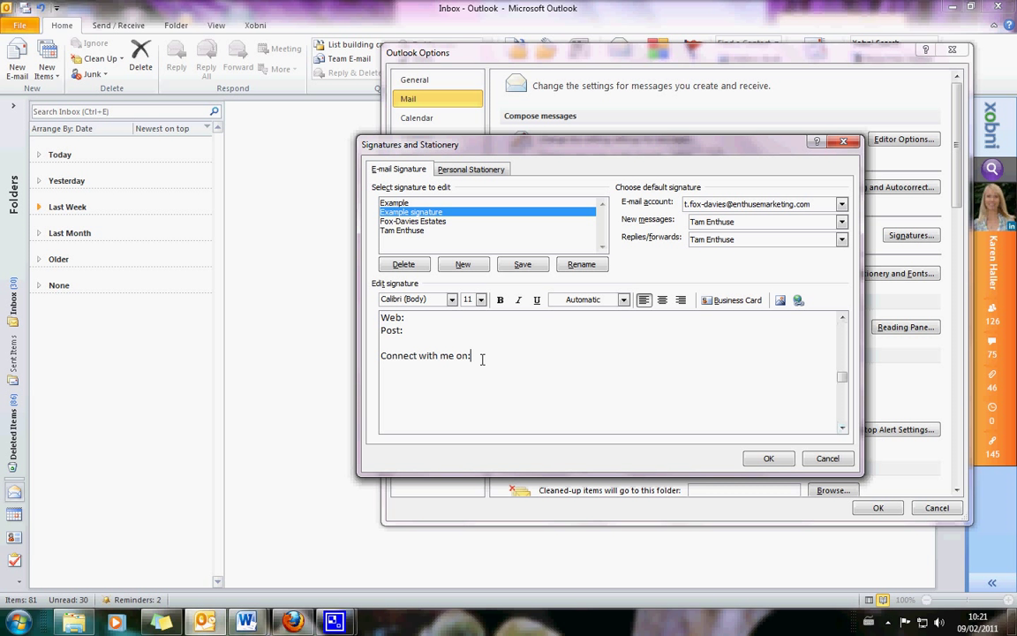
left_click_drag(477, 356, 383, 357)
left_click(499, 299)
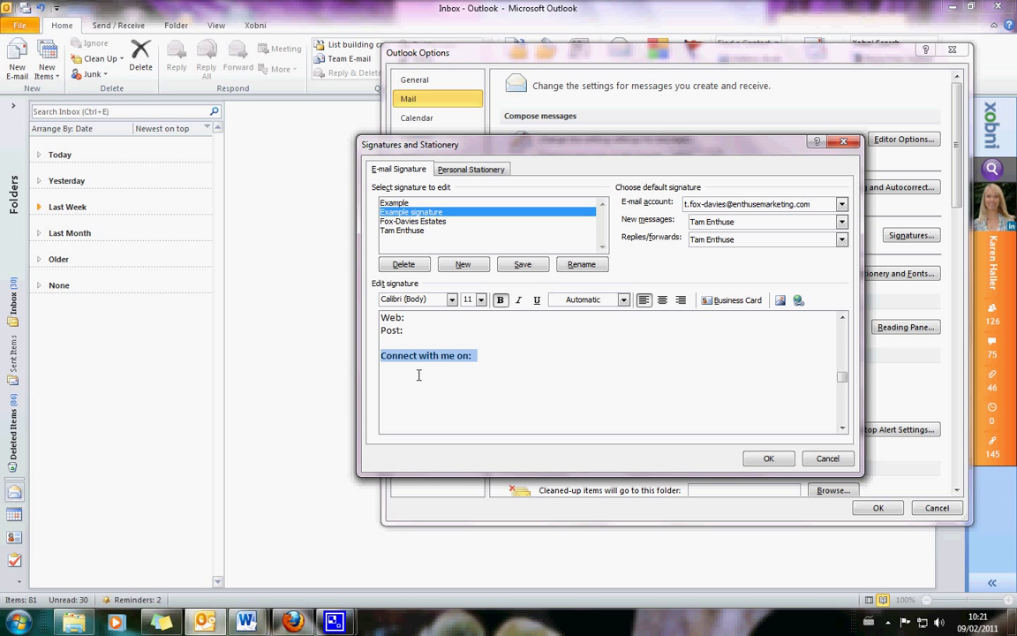
left_click(413, 379)
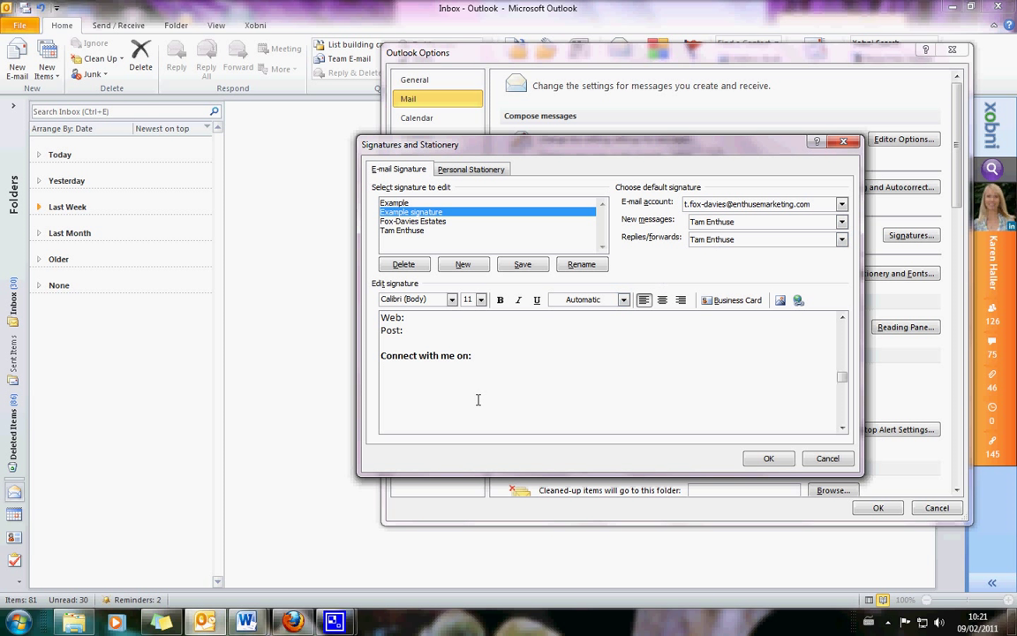
left_click(291, 623)
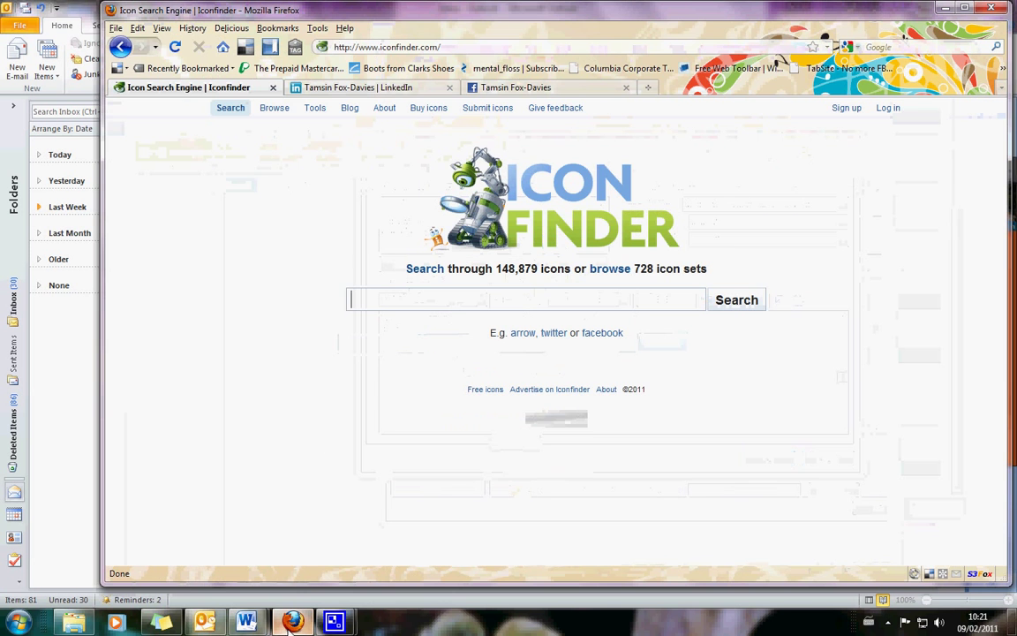
- Maximize Firefox and search Iconfinder for 'twitter' icons
left_click(967, 10)
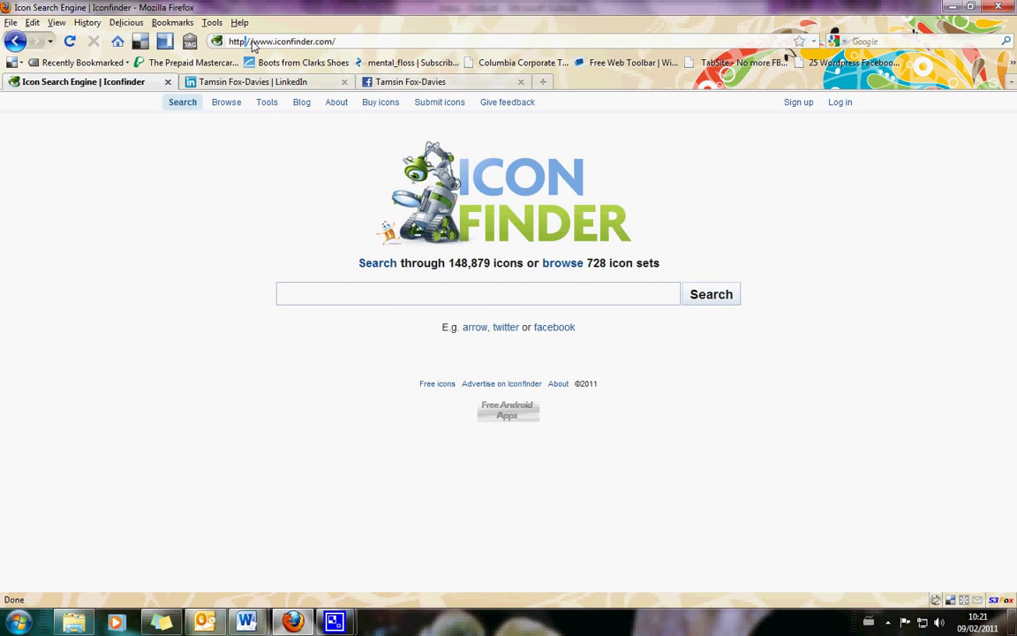
left_click_drag(253, 44, 326, 50)
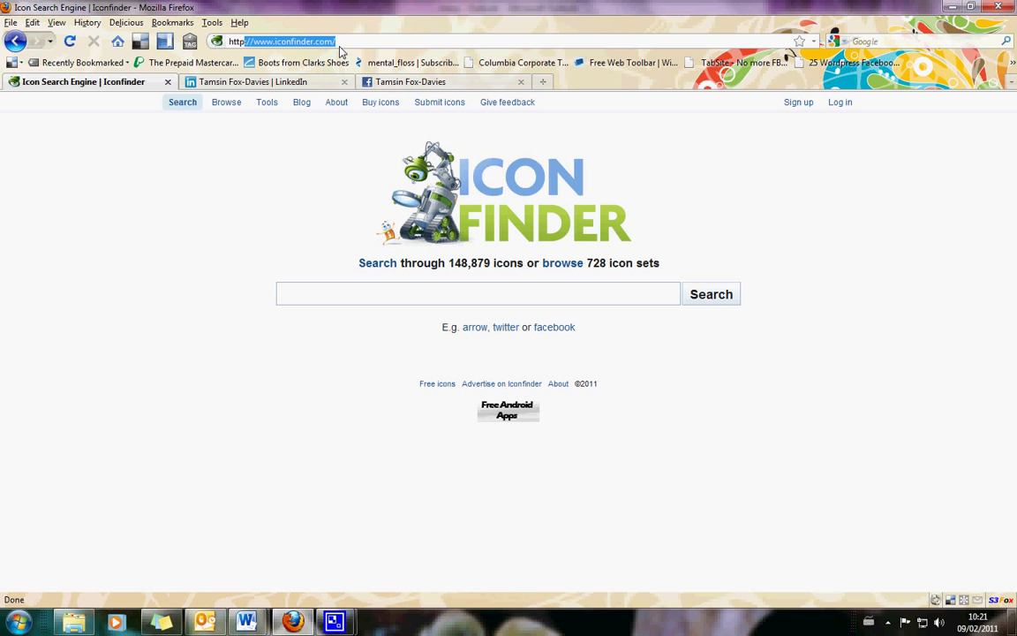
left_click(339, 47)
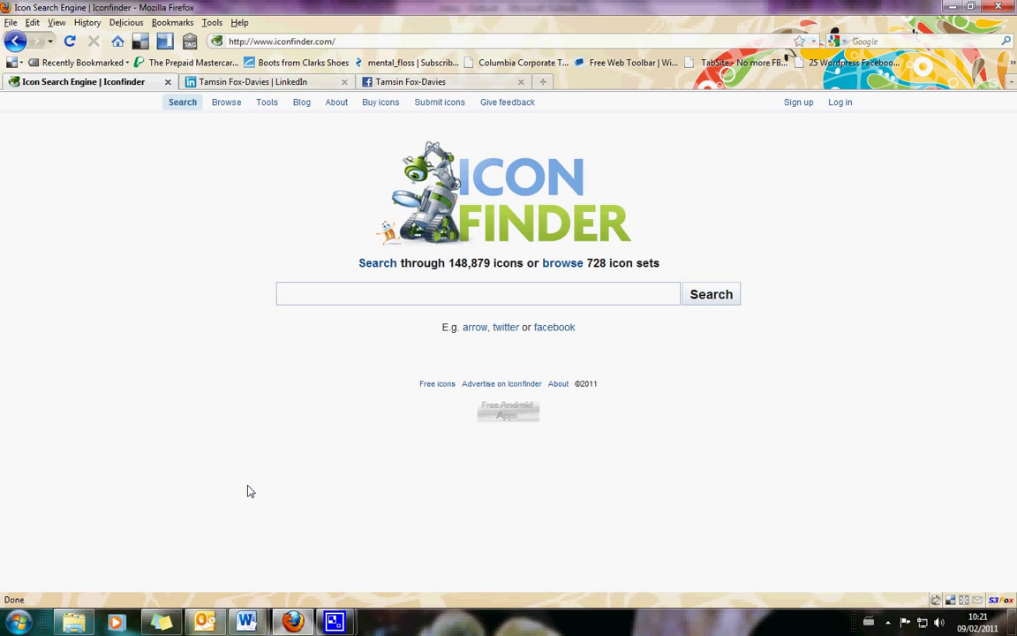
type("twitter")
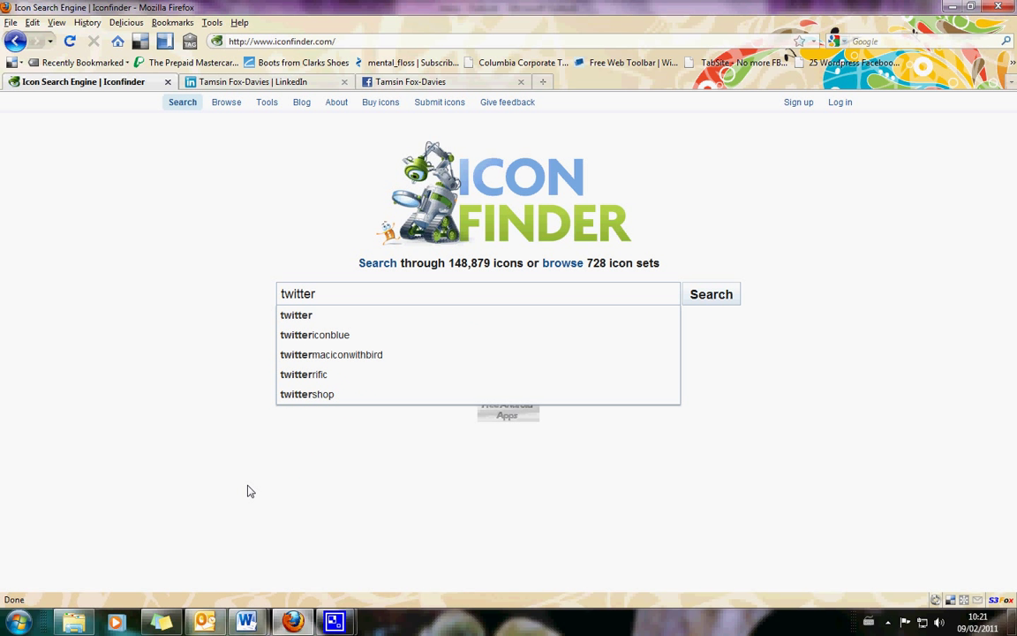
left_click(302, 321)
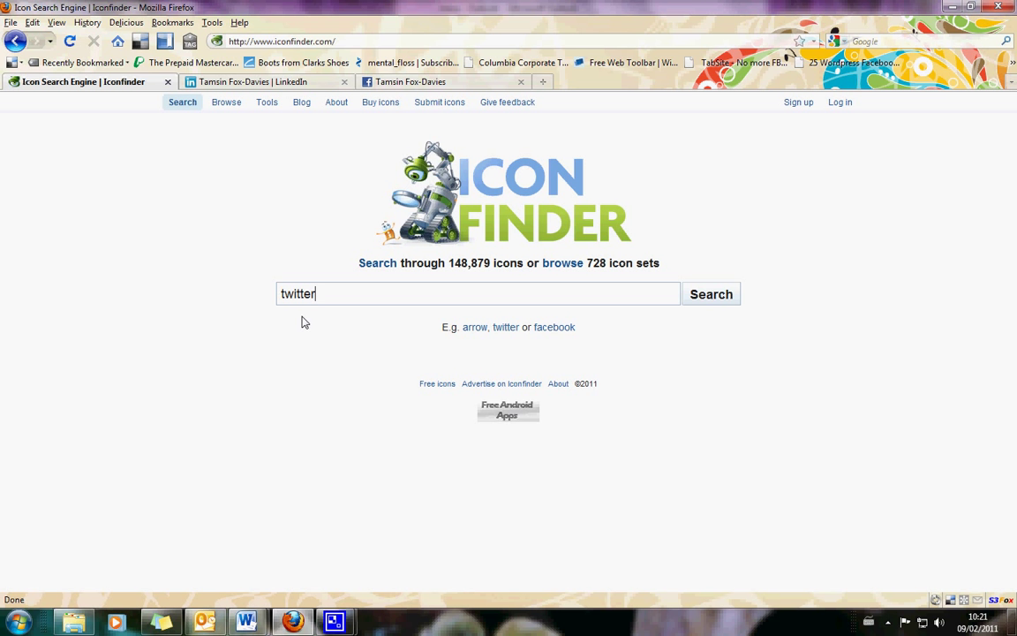
left_click(687, 300)
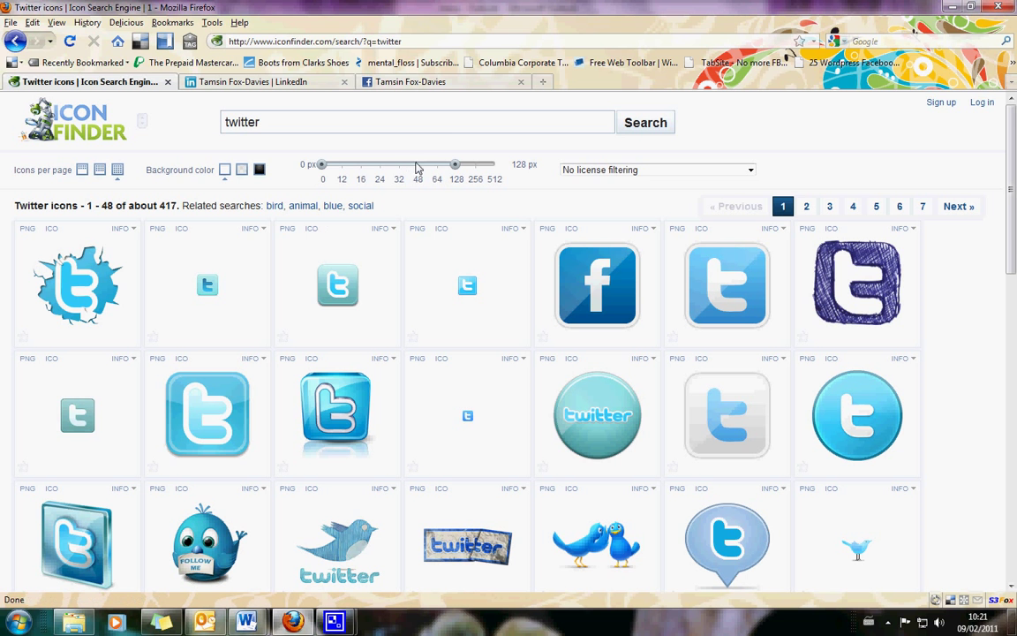
- Filter the Twitter results to 128 px icons and move to page 2
mouse_move(455, 171)
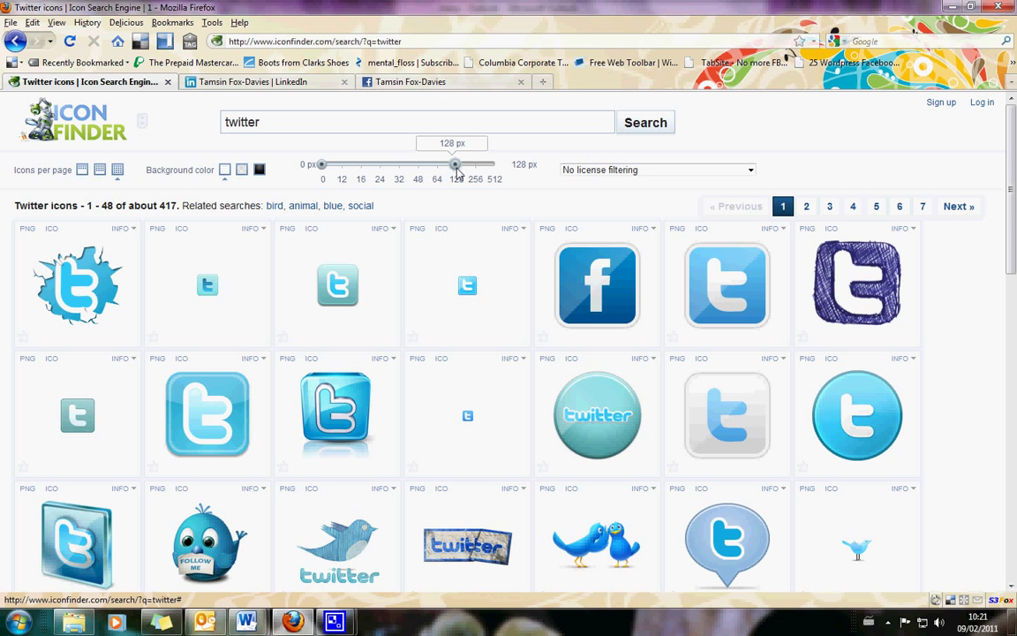
left_click(459, 173)
scroll(470, 212, "down", 5)
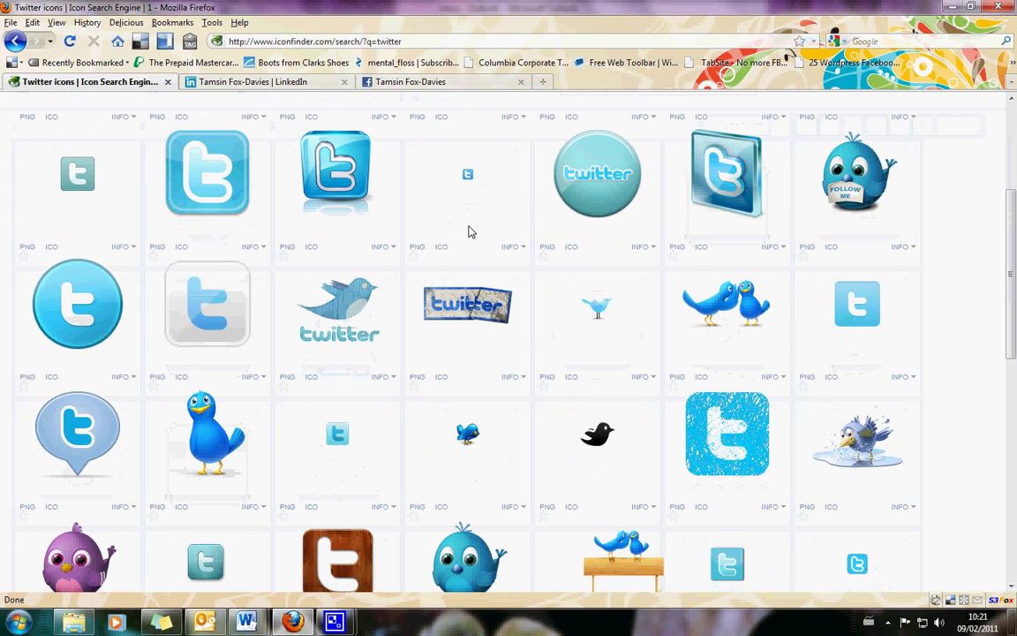
scroll(470, 232, "down", 2)
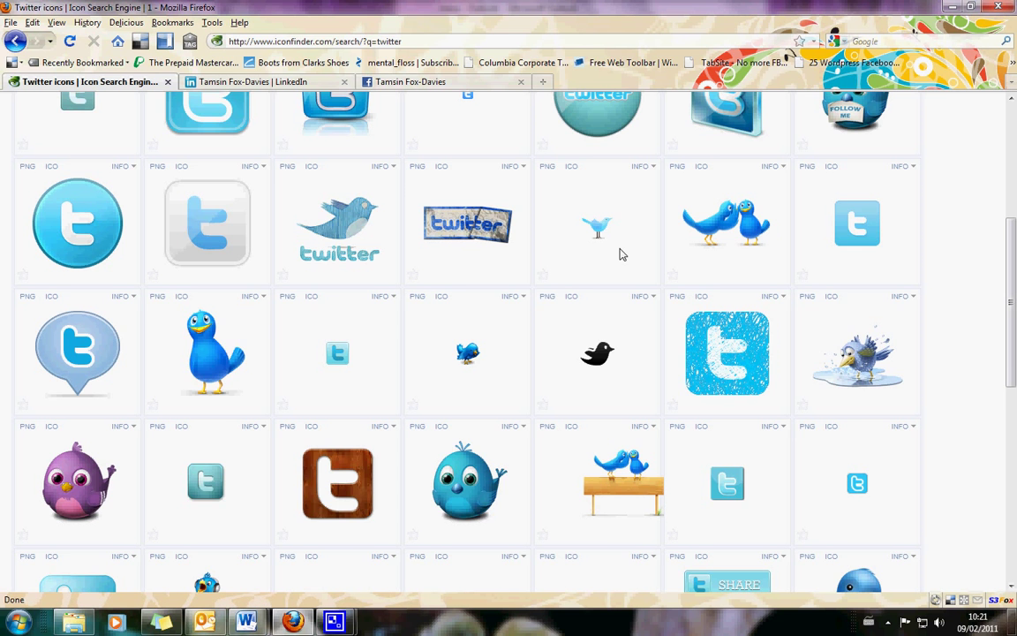
scroll(618, 258, "down", 2)
scroll(615, 264, "down", 5)
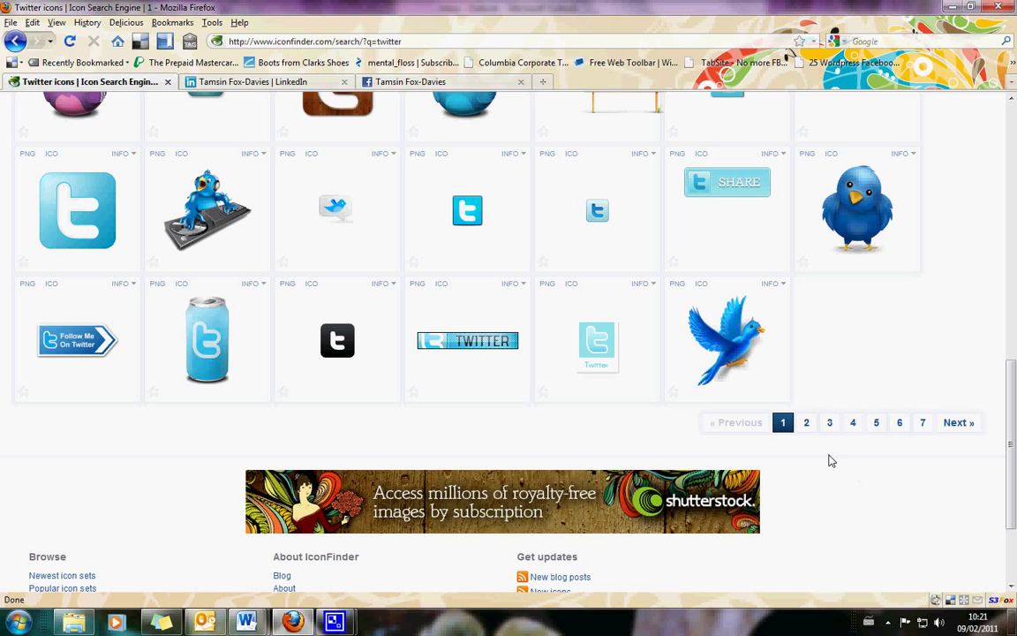
left_click(807, 424)
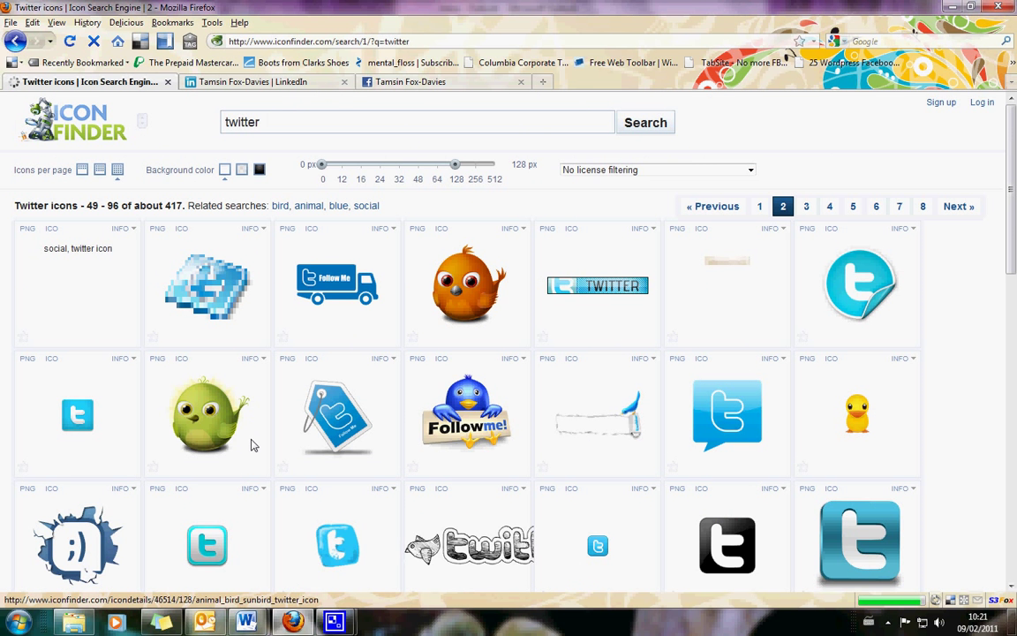
- Go to results page 3 and open the blue Creature, Monster, Twitter icon's details
scroll(252, 444, "down", 2)
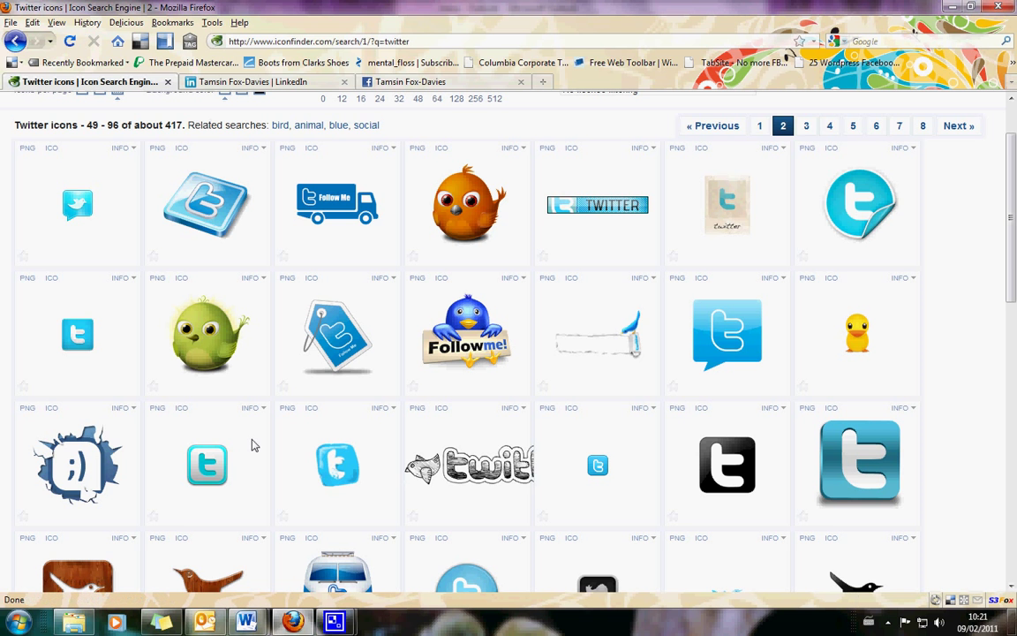
scroll(252, 444, "down", 2)
scroll(252, 444, "down", 8)
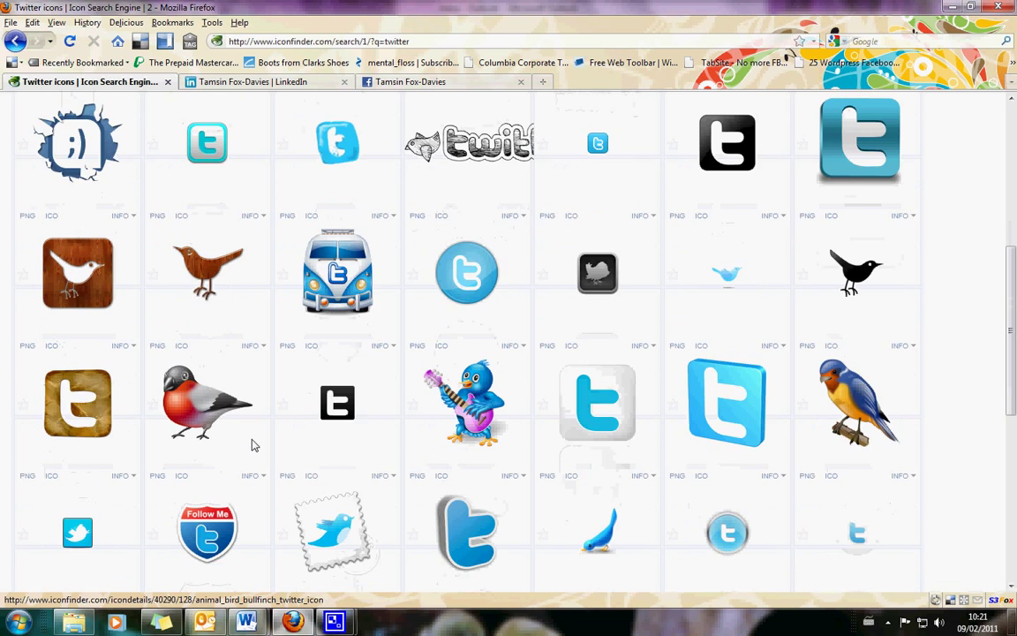
scroll(251, 444, "down", 4)
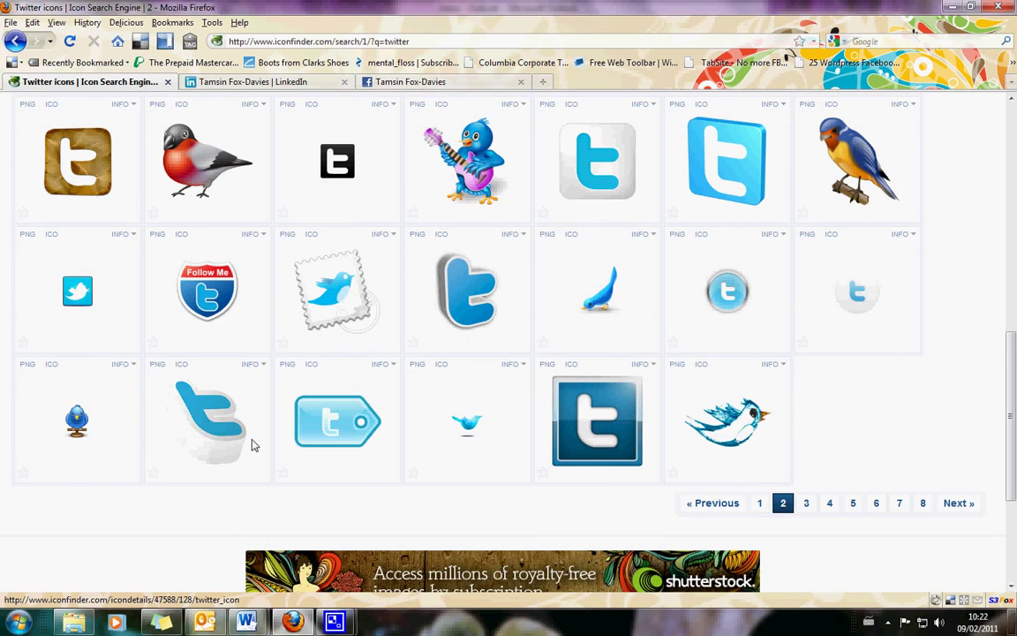
scroll(251, 444, "down", 2)
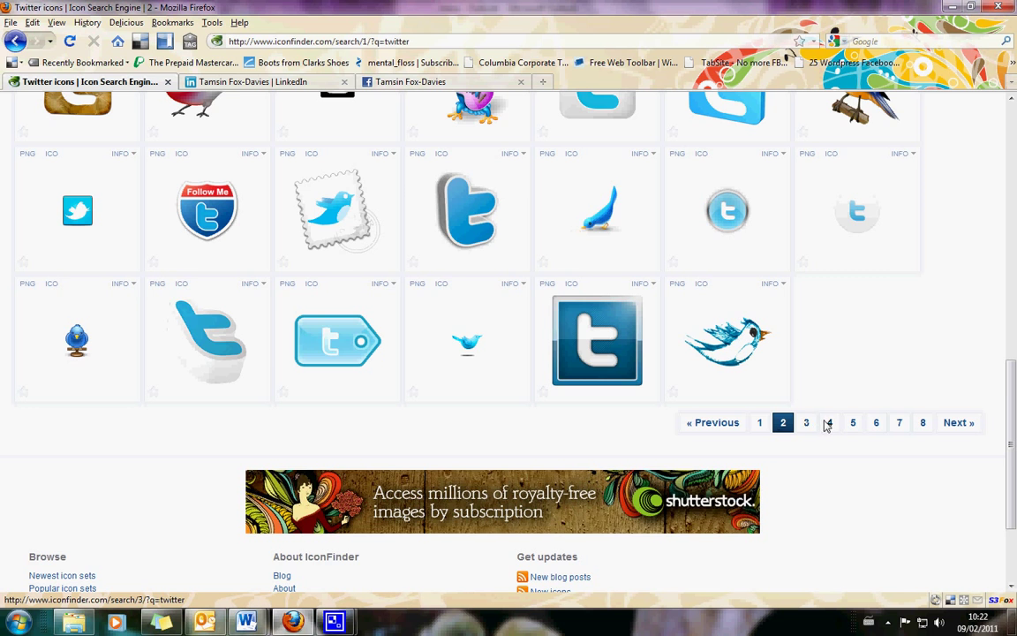
scroll(810, 424, "up", 4)
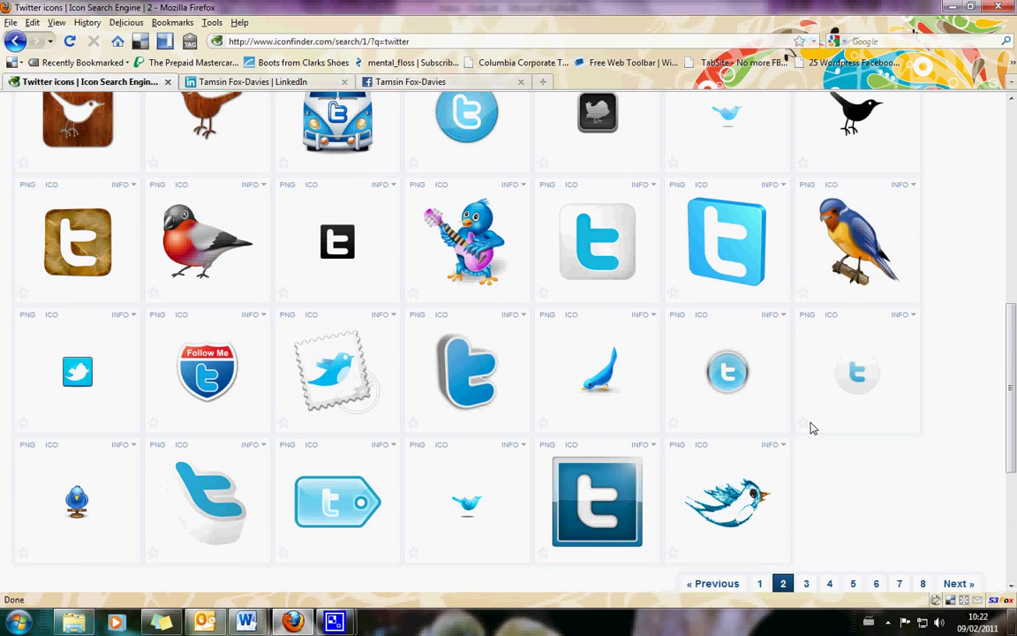
scroll(812, 428, "down", 4)
left_click(807, 422)
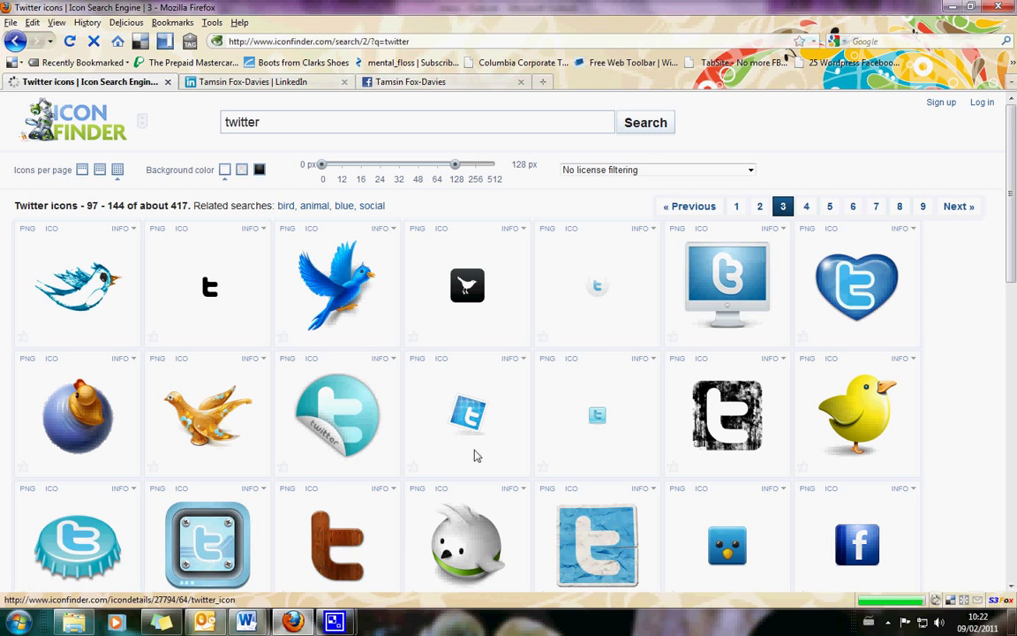
scroll(581, 536, "down", 2)
scroll(581, 536, "down", 8)
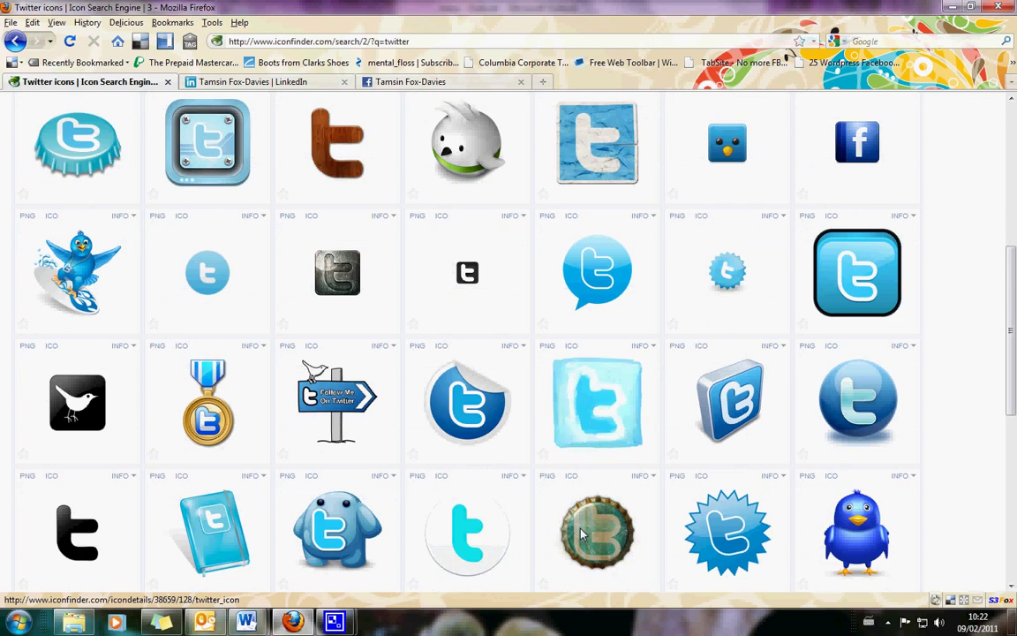
scroll(581, 536, "down", 4)
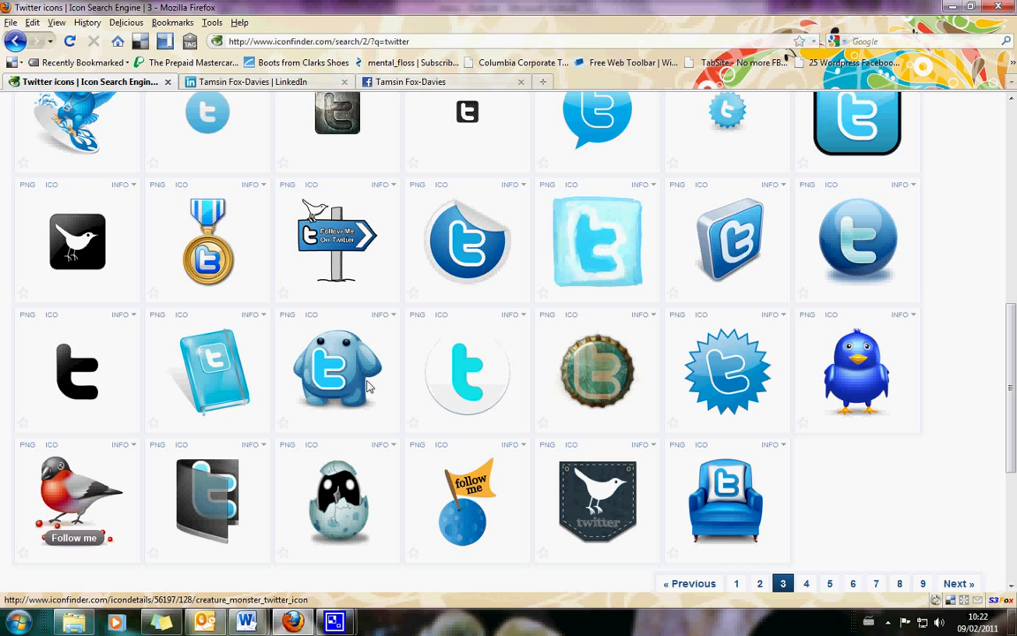
left_click(335, 374)
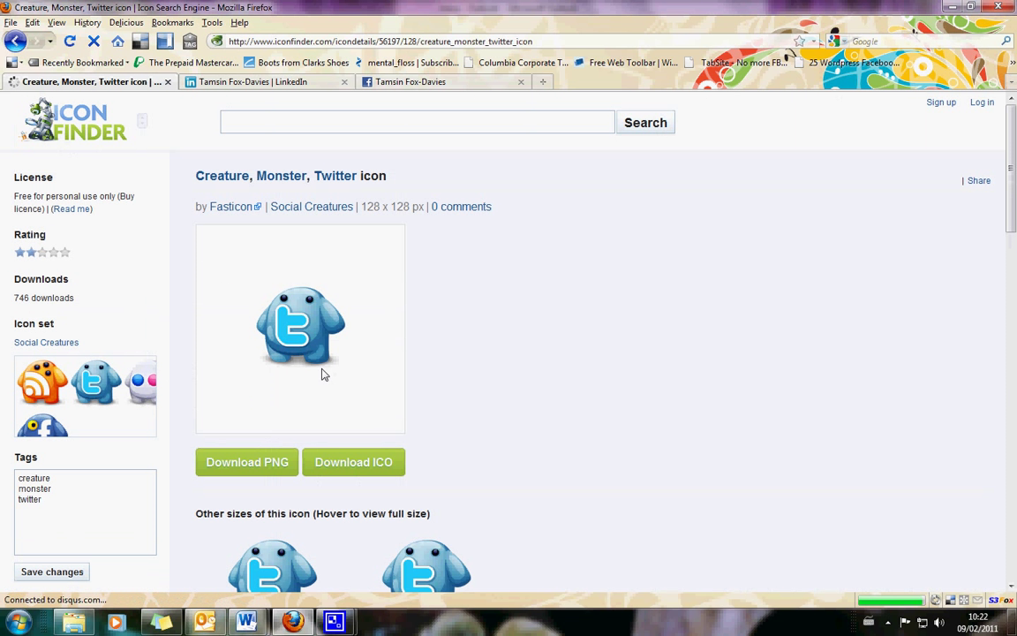
left_click(35, 343)
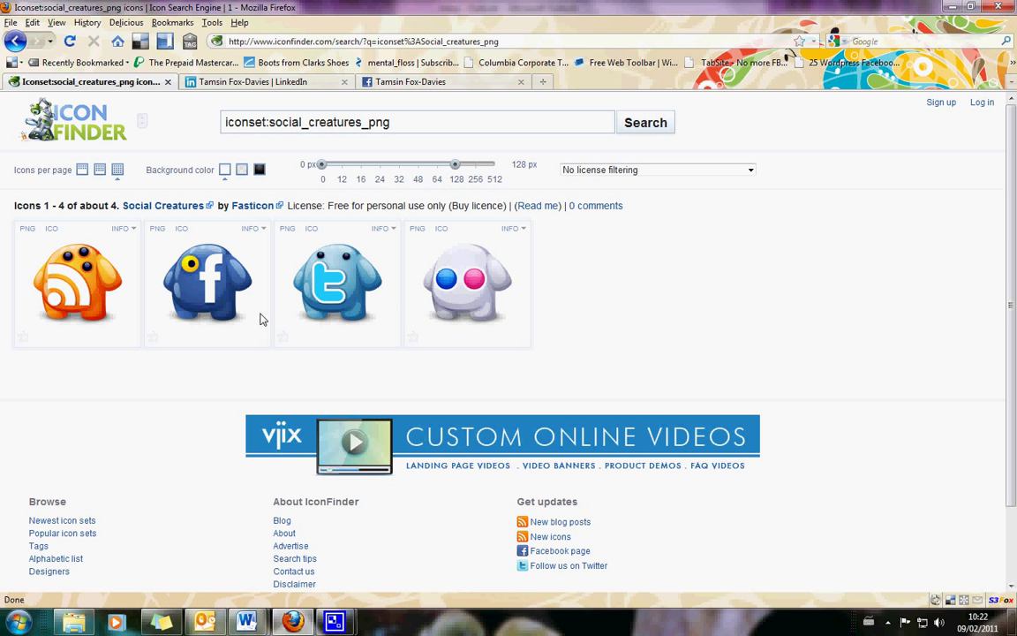
left_click(333, 288)
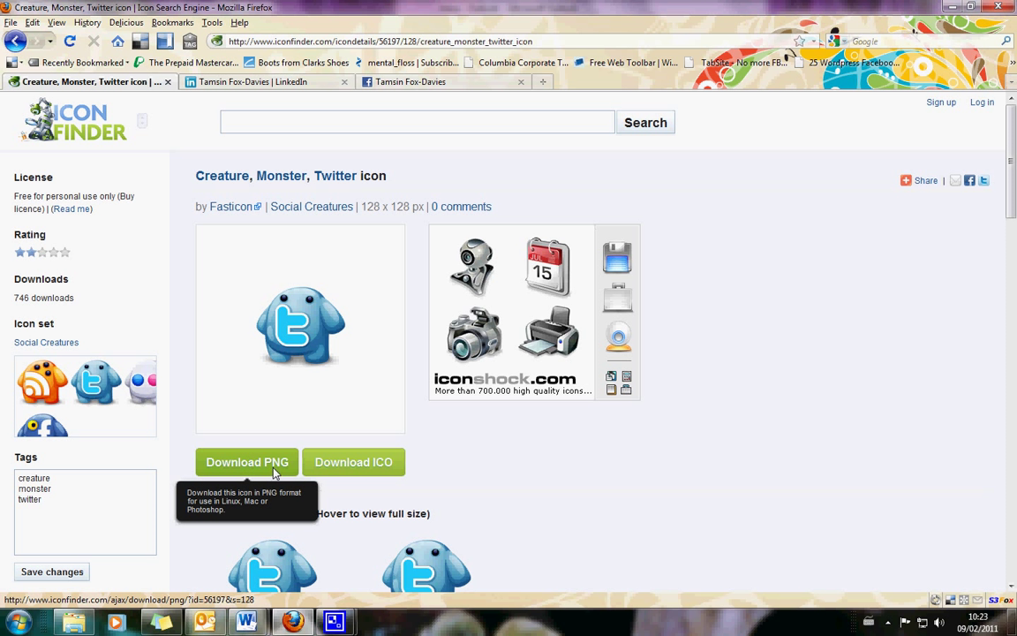
scroll(494, 500, "down", 3)
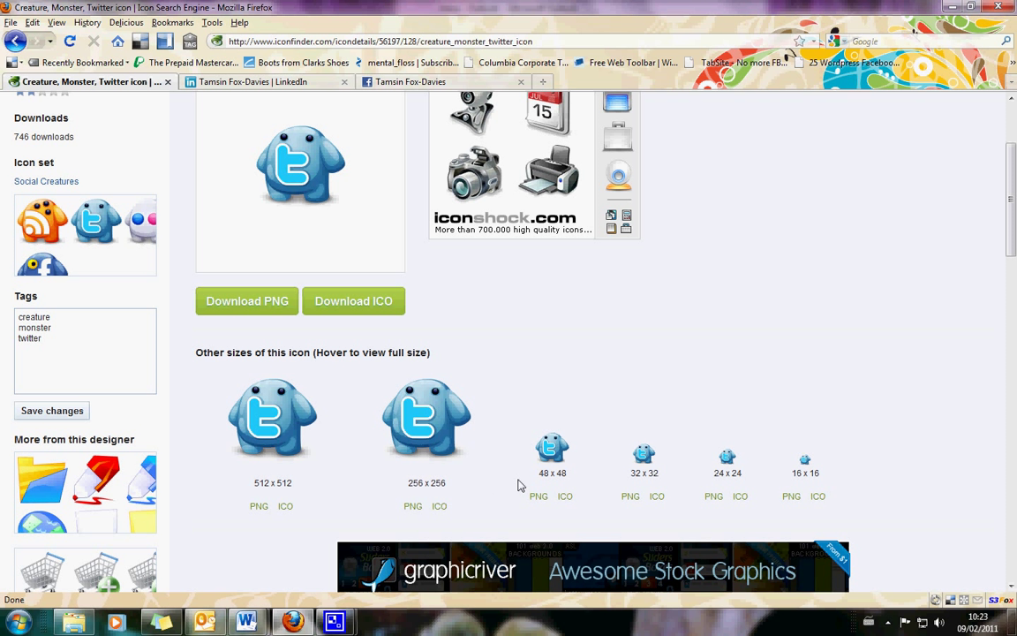
mouse_move(261, 404)
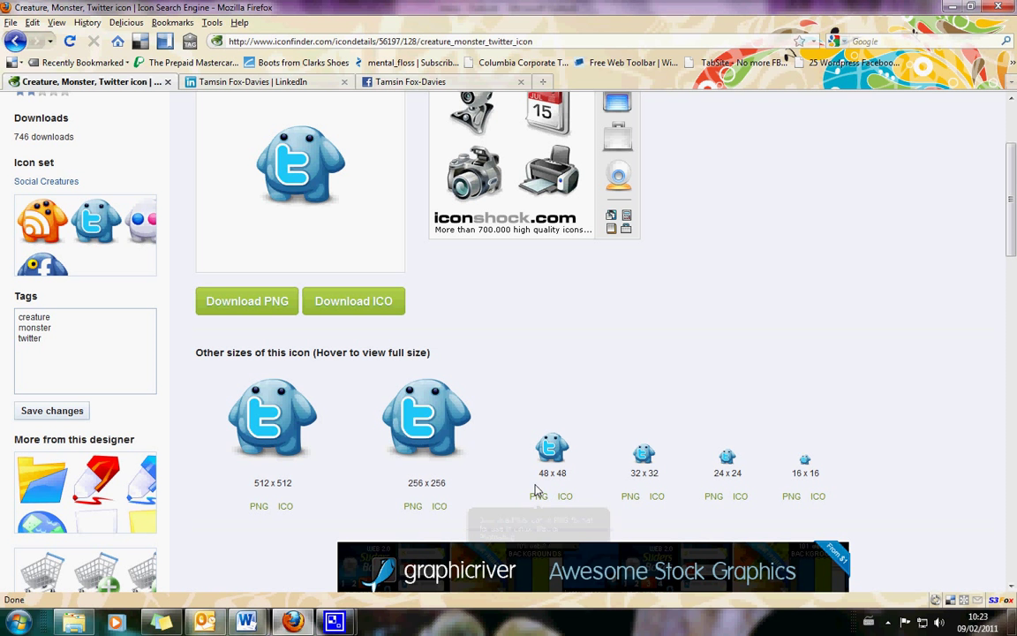
scroll(536, 490, "down", 2)
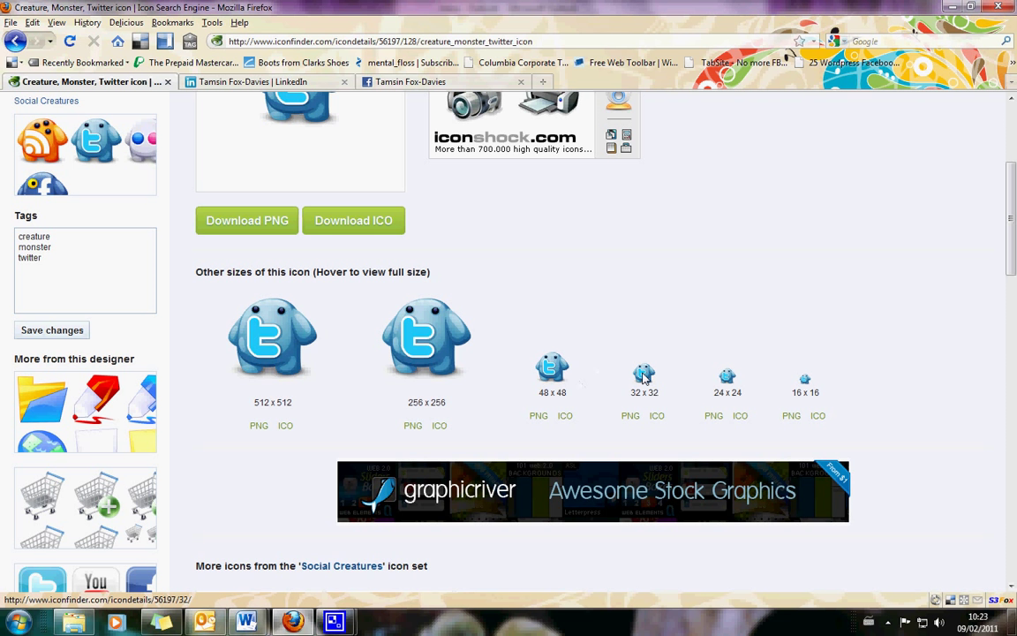
- Save the 48 x 48 PNG of the Twitter creature icon and open it in Photo Viewer
left_click(538, 418)
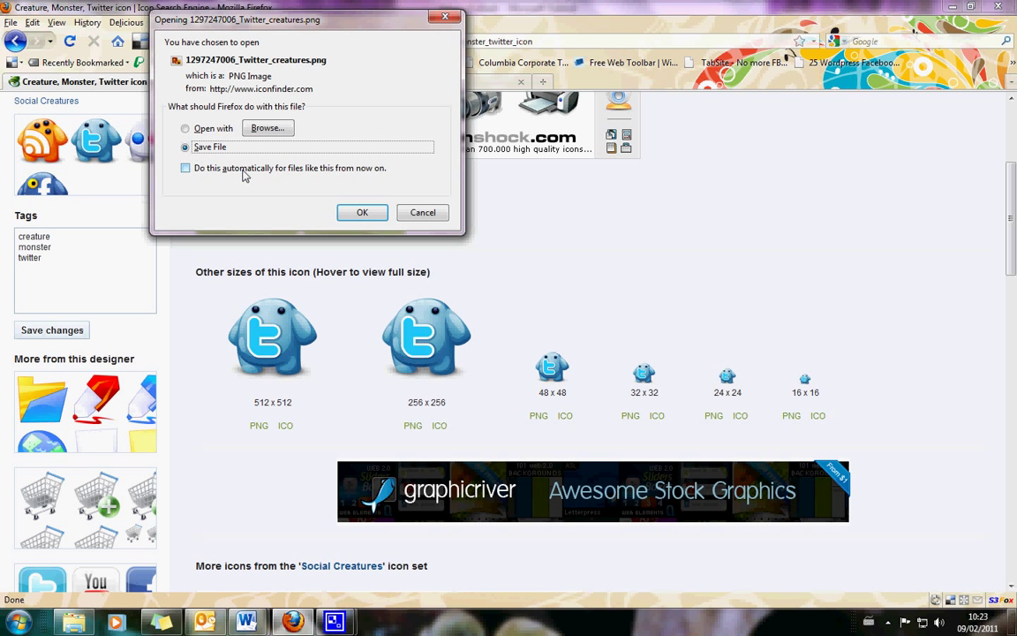
left_click(363, 215)
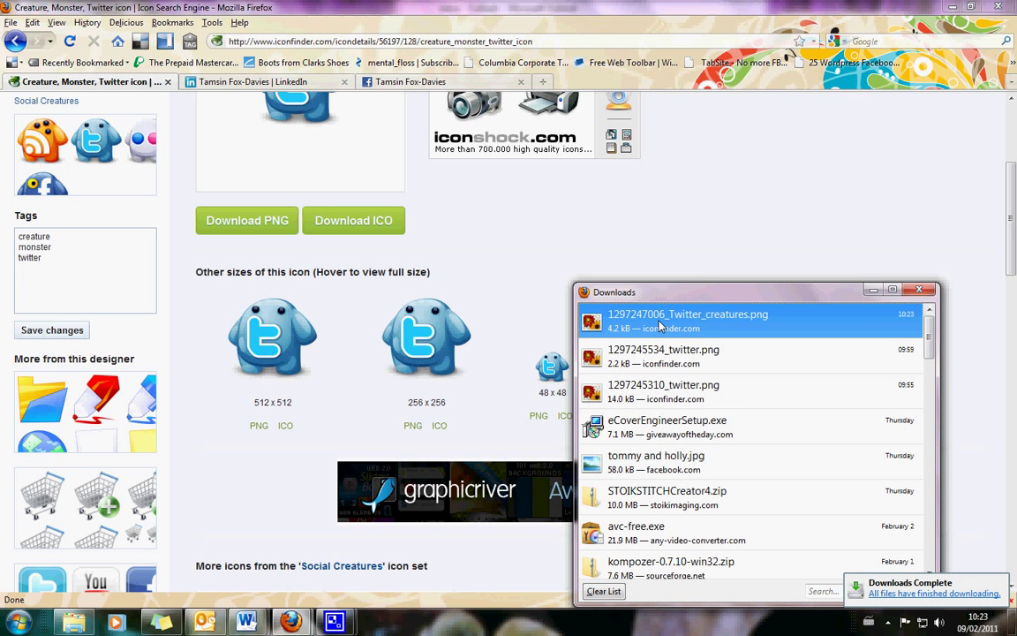
double_click(660, 327)
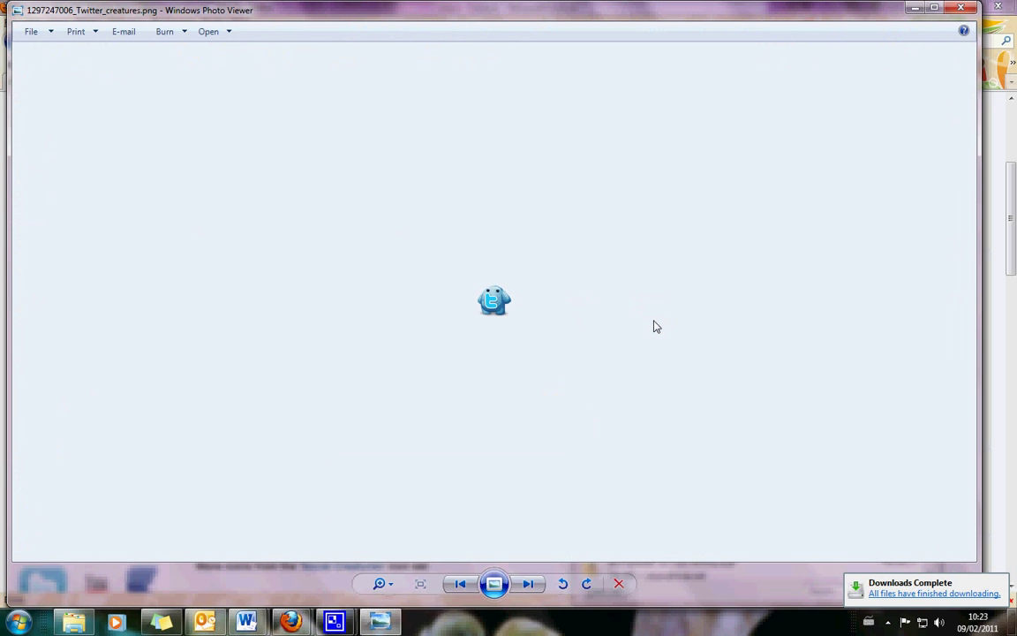
left_click(48, 35)
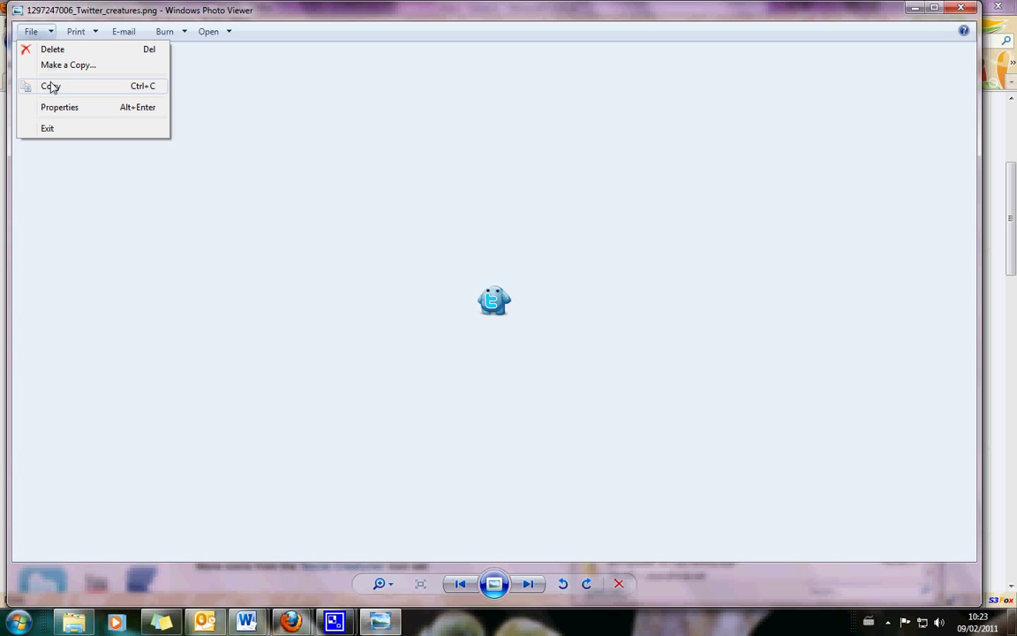
left_click(64, 69)
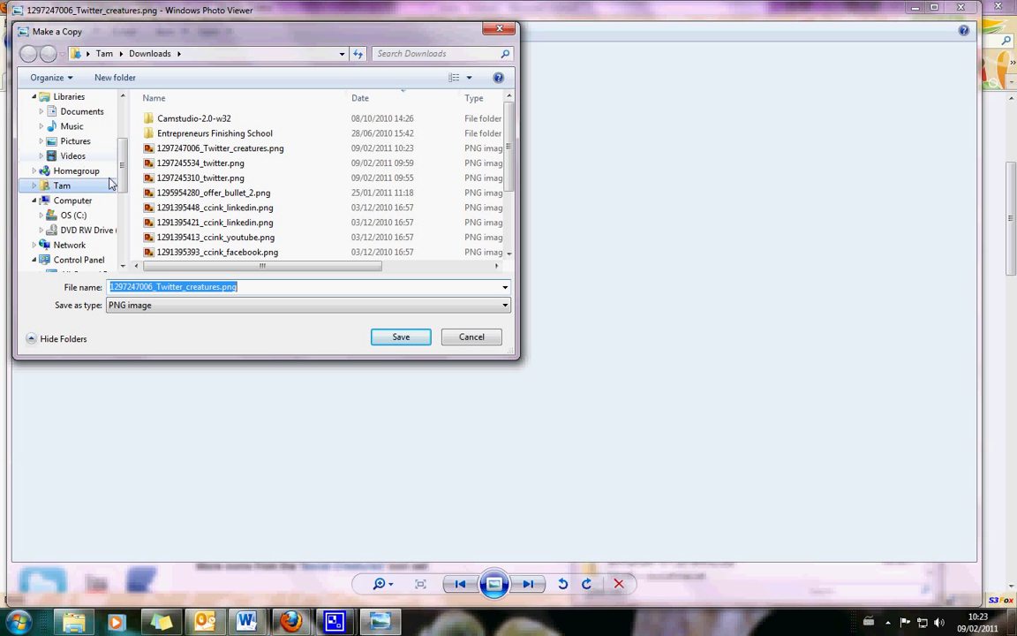
scroll(109, 183, "up", 3)
left_click(74, 120)
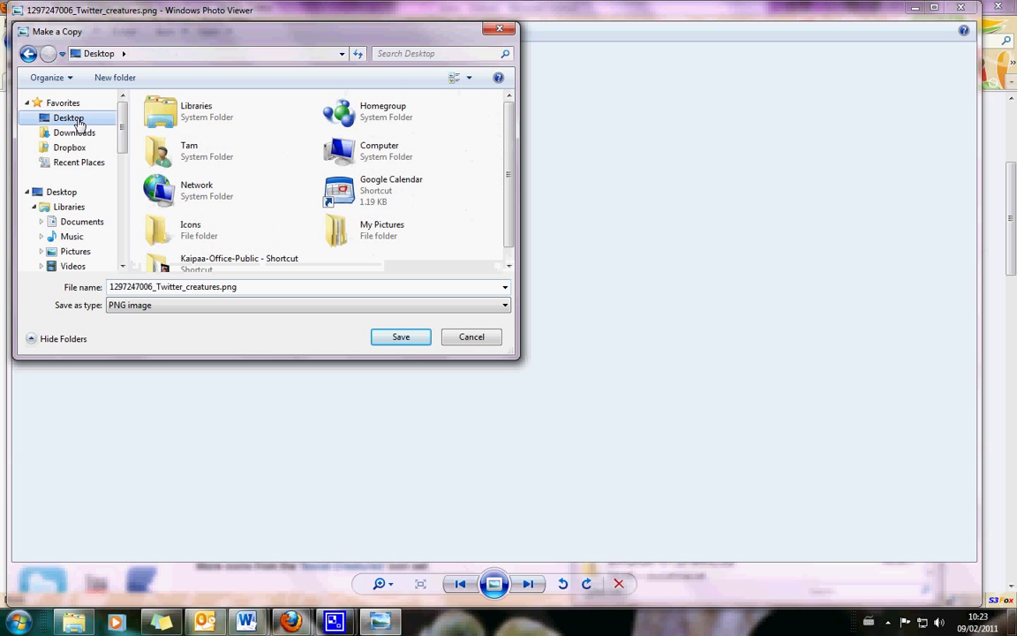
left_click(187, 231)
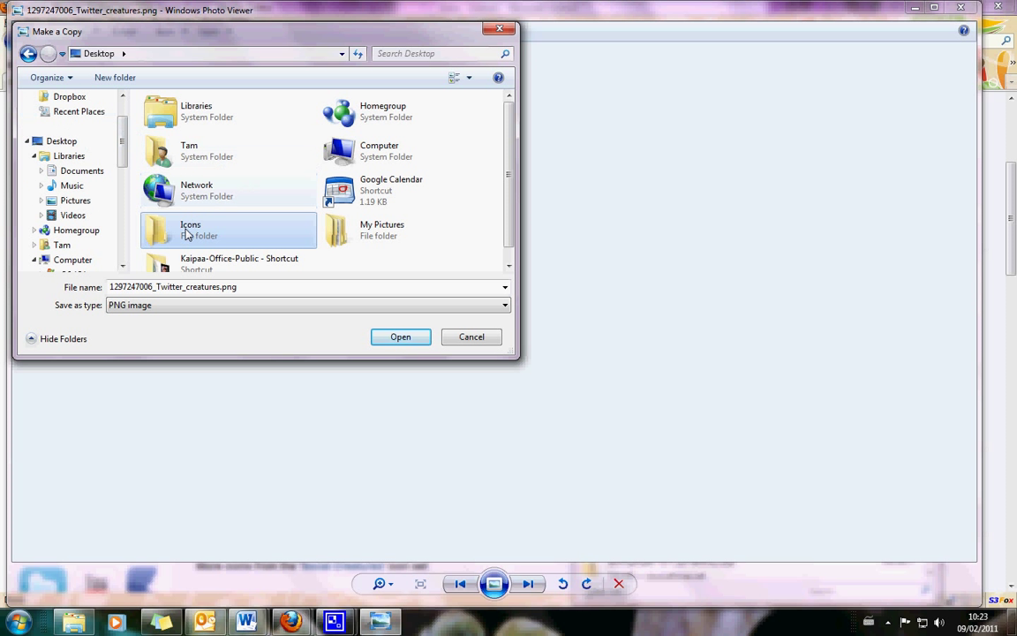
double_click(188, 232)
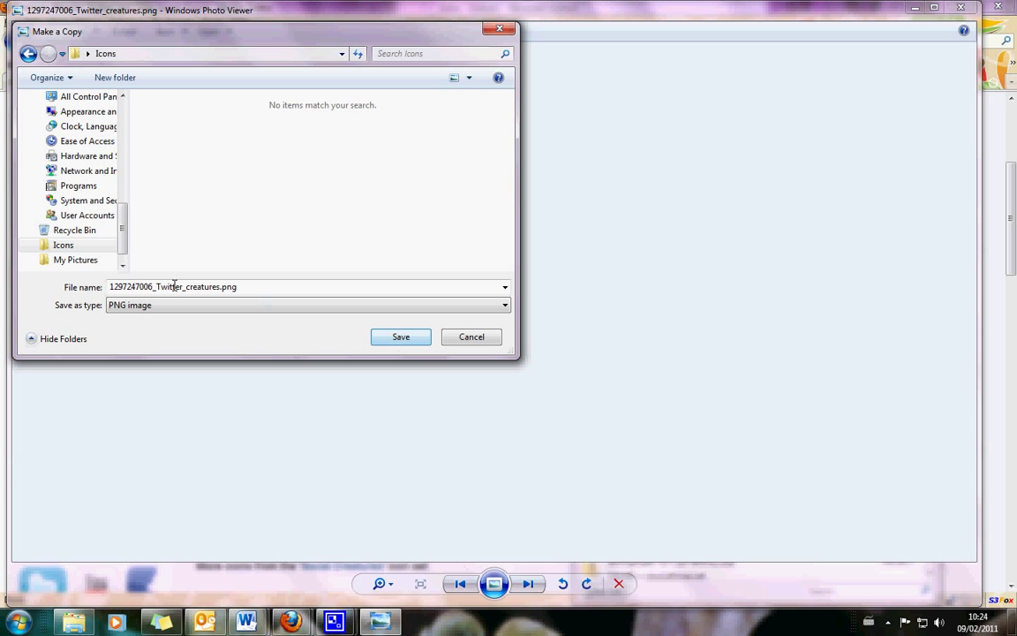
left_click(407, 341)
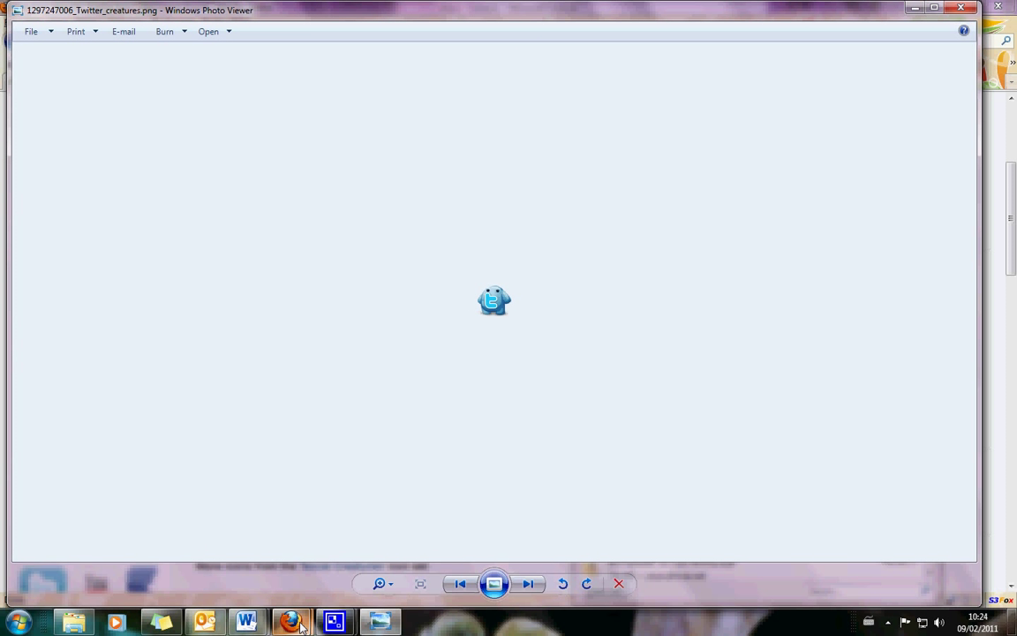
- Open the Facebook creature icon's details page from the Social Creatures icon set
mouse_move(290, 621)
left_click(221, 560)
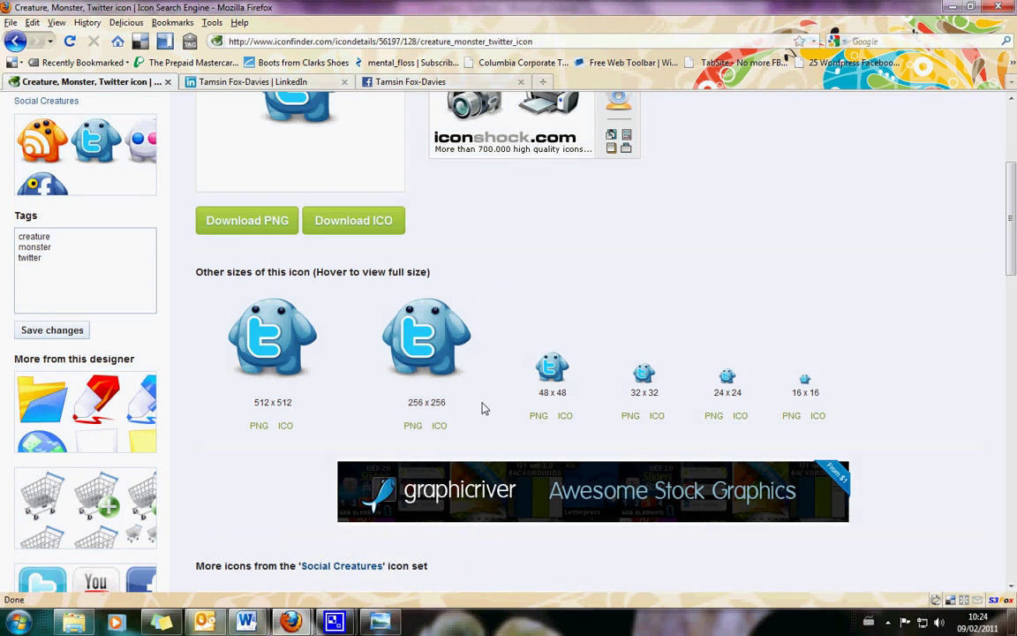
scroll(284, 296, "up", 3)
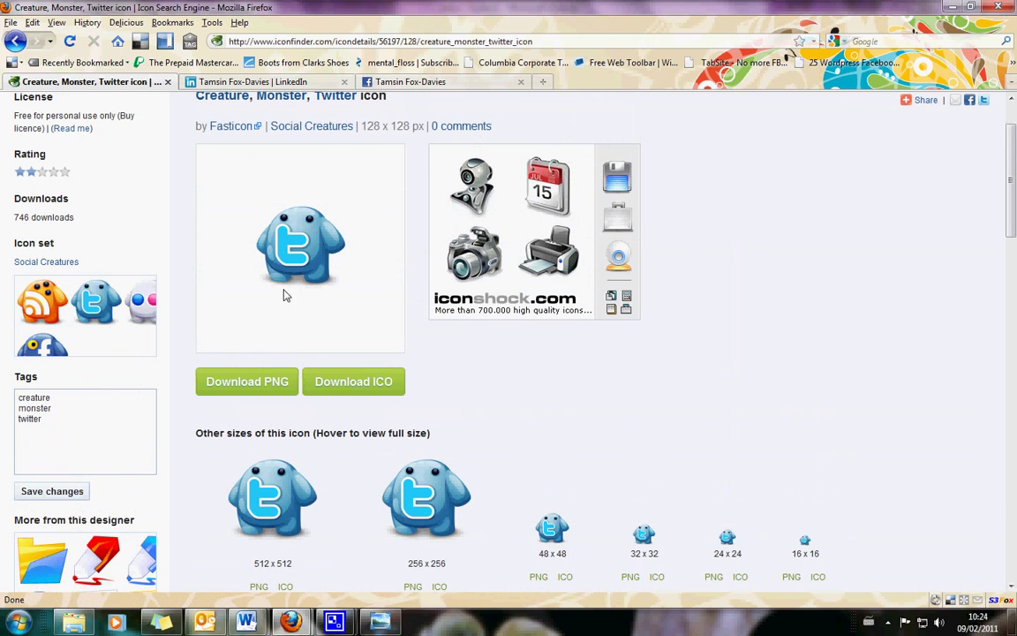
left_click(53, 348)
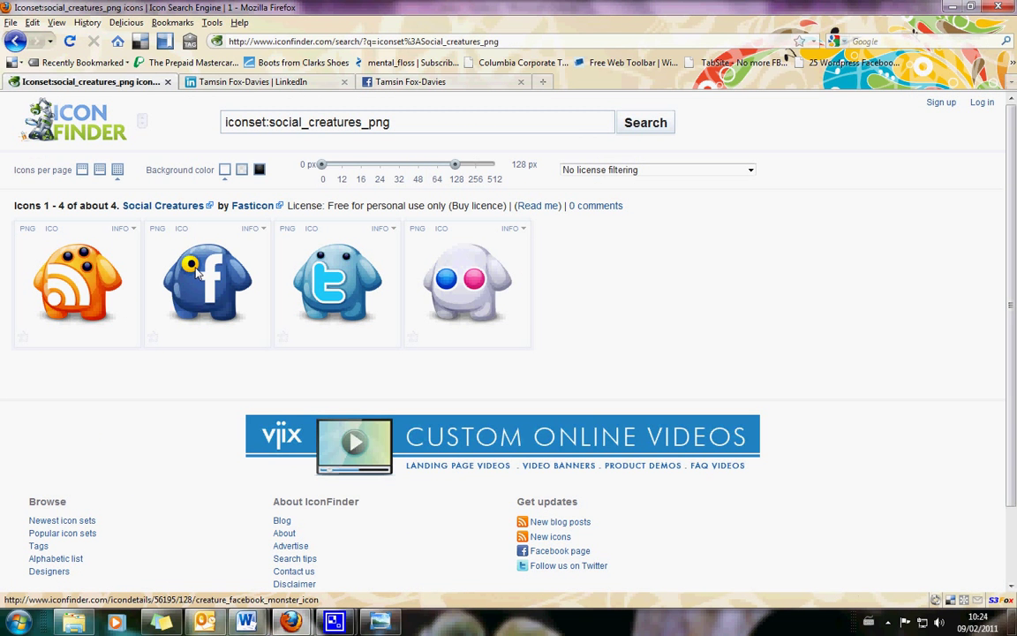
left_click(199, 273)
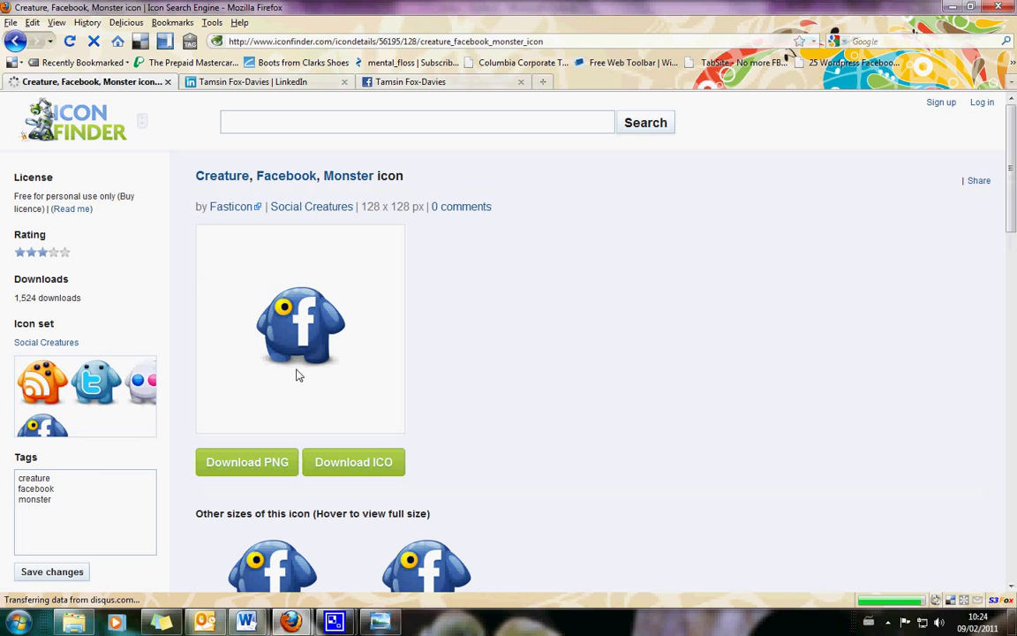
scroll(294, 375, "down", 5)
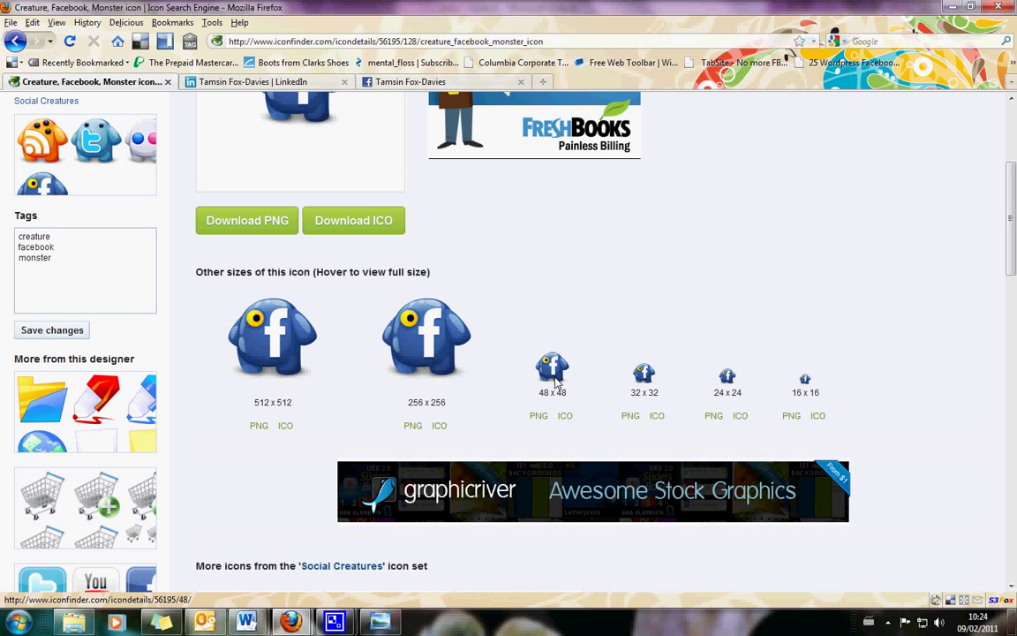
left_click(539, 417)
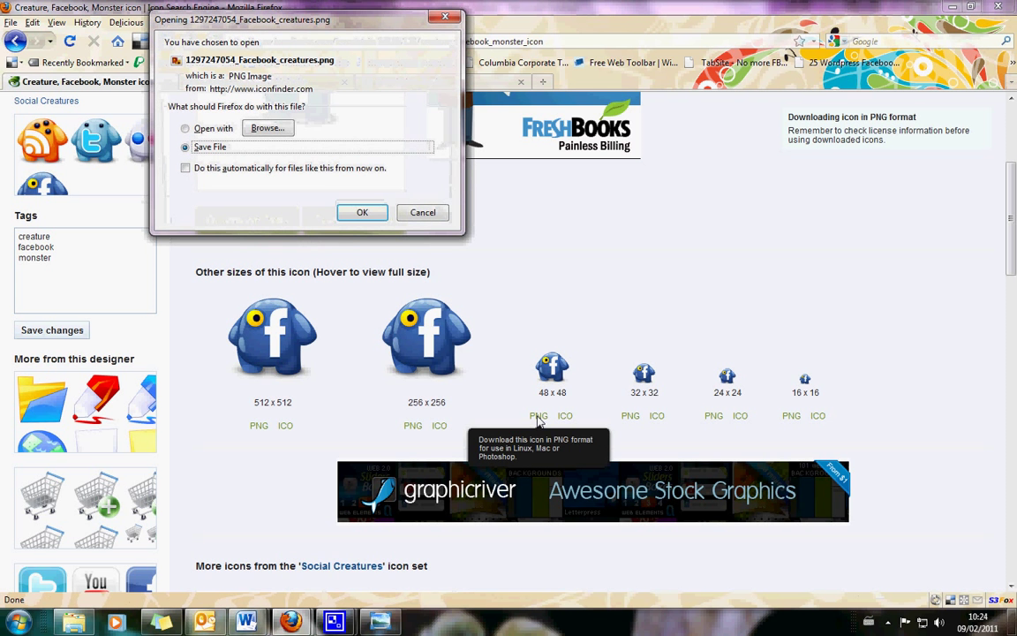
left_click(362, 212)
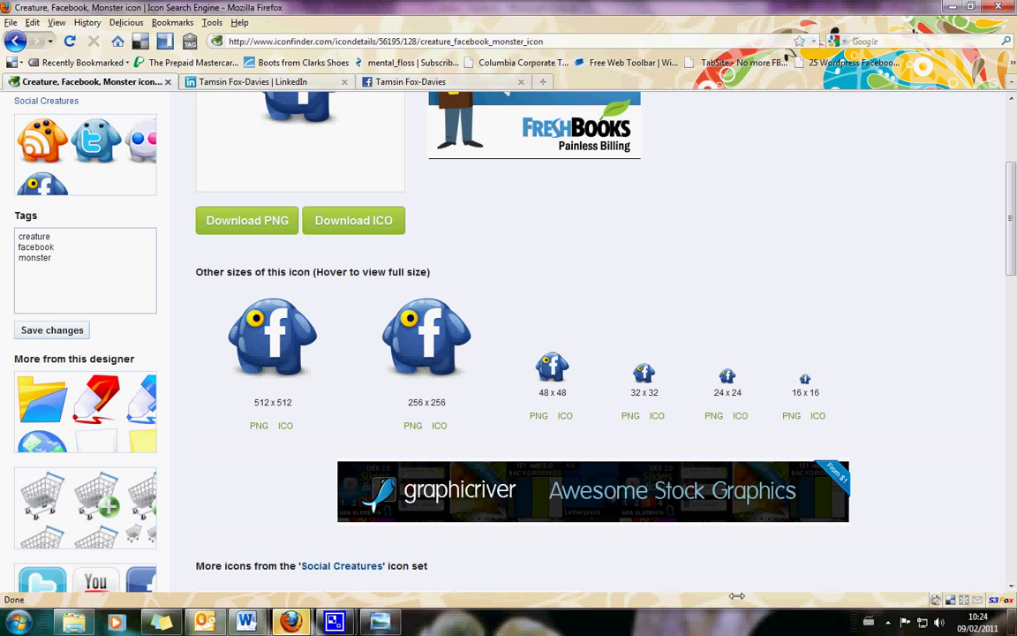
mouse_move(291, 621)
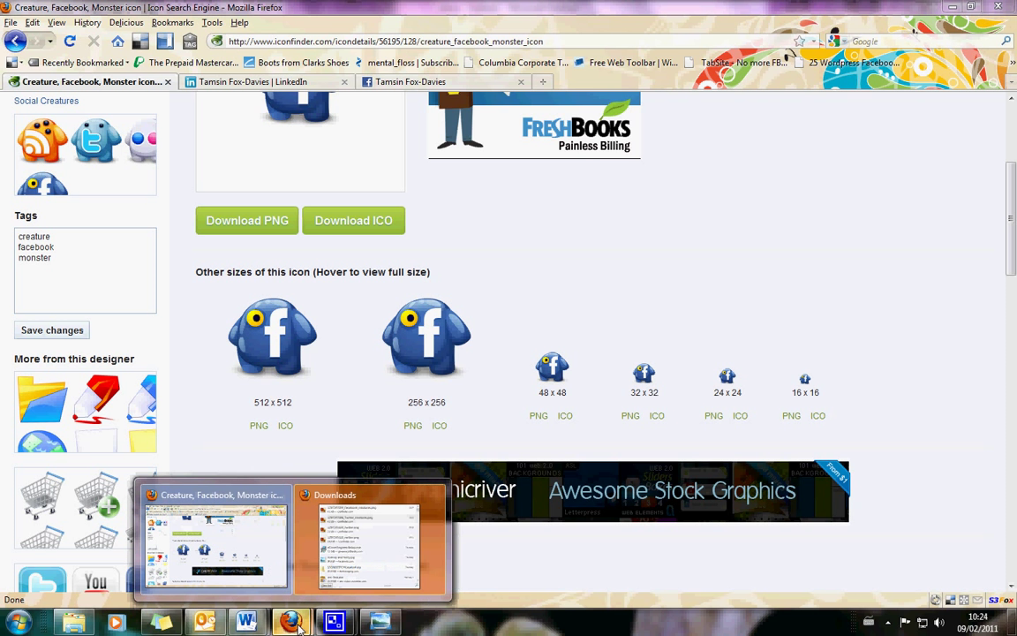
left_click(373, 558)
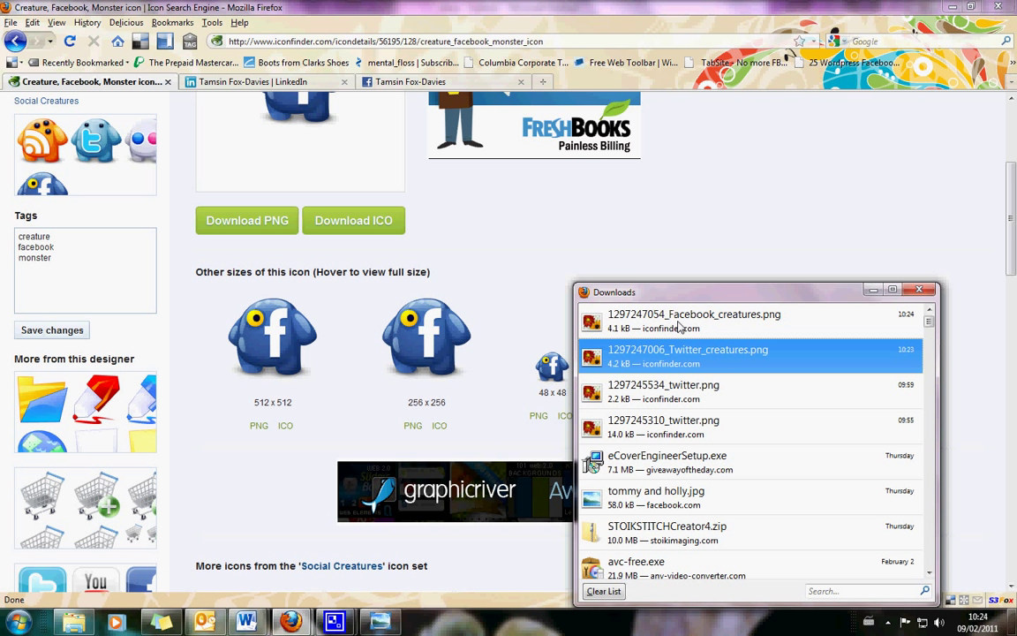
double_click(680, 327)
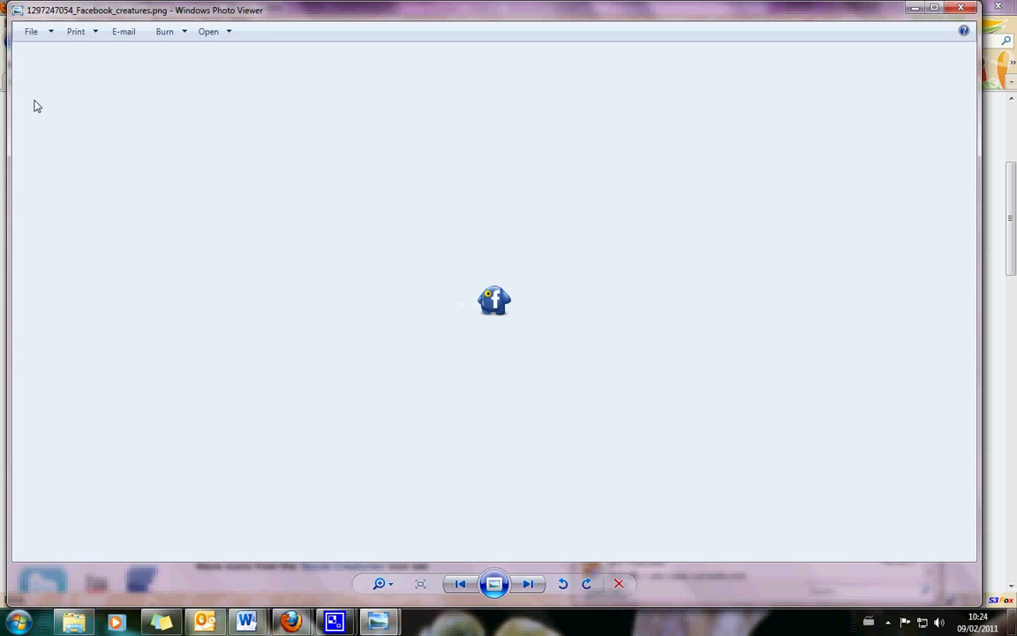
- Copy the Facebook creature image into the Desktop Icons folder and close Windows Photo Viewer
left_click(46, 33)
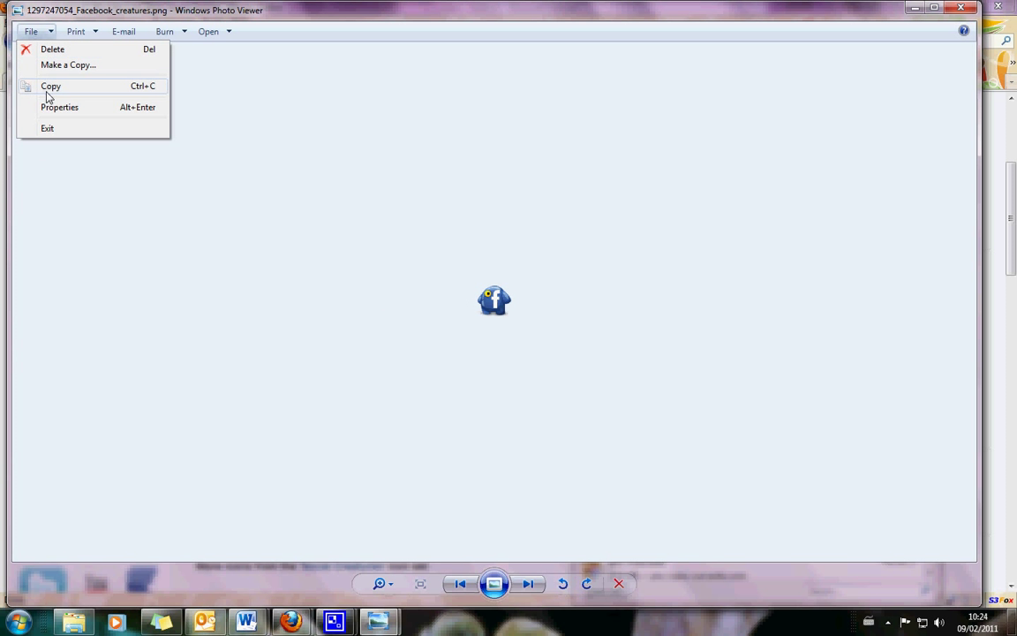
left_click(55, 66)
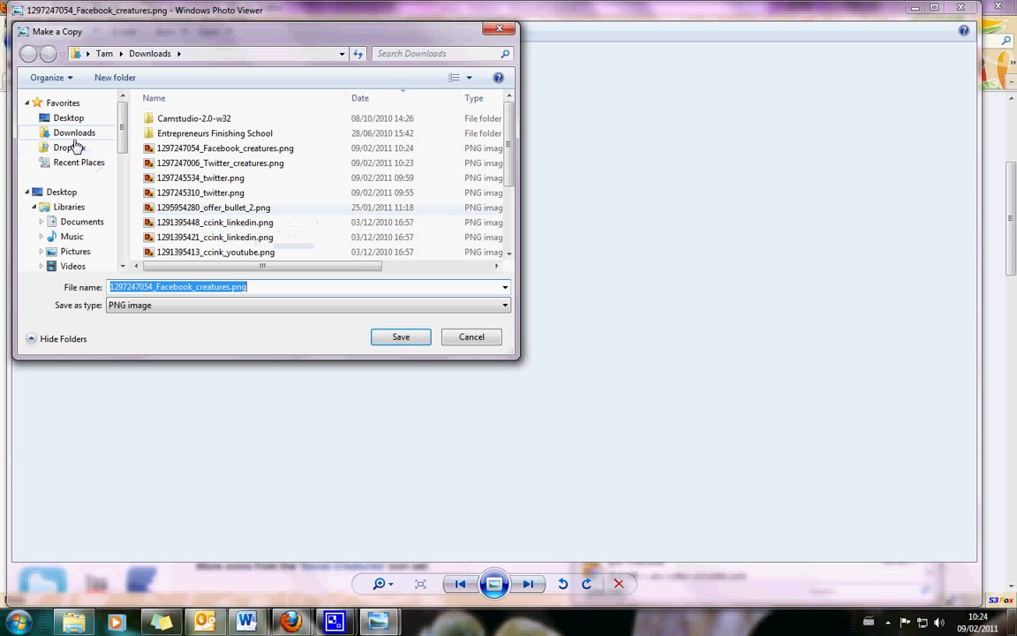
left_click(70, 119)
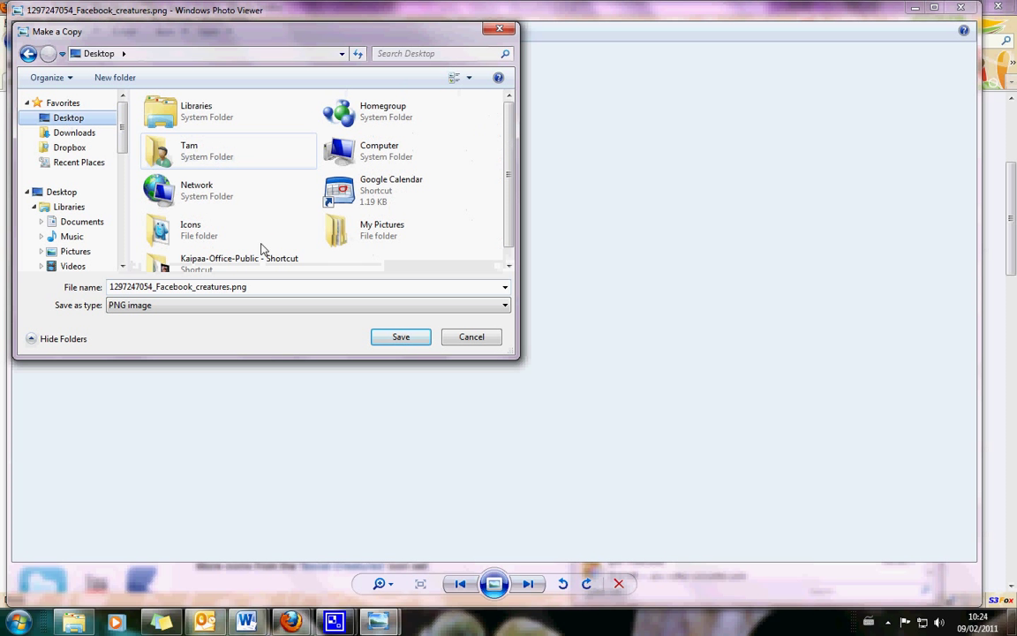
double_click(174, 214)
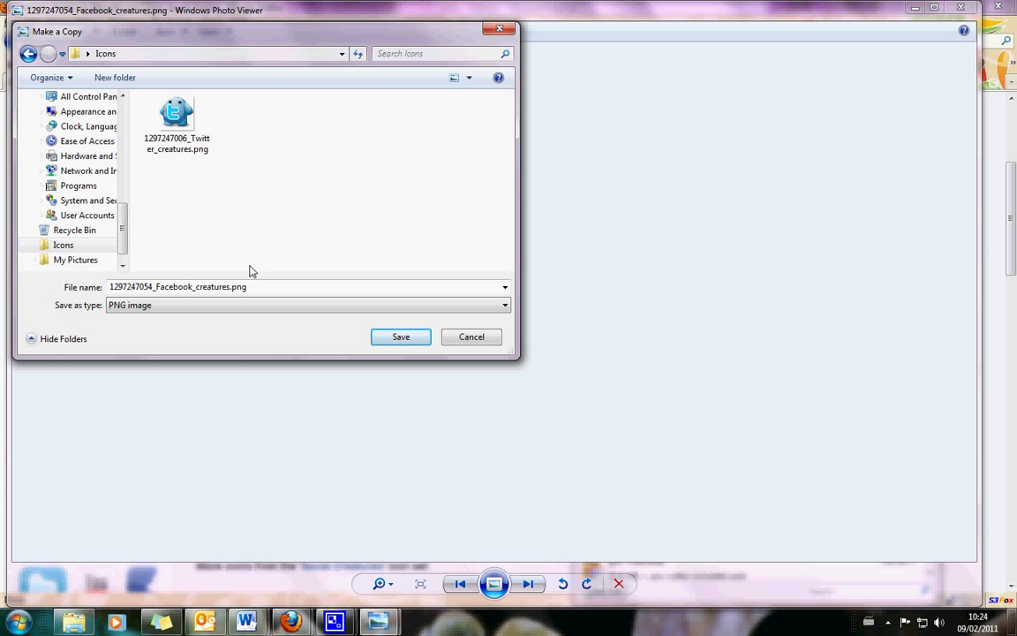
left_click(402, 341)
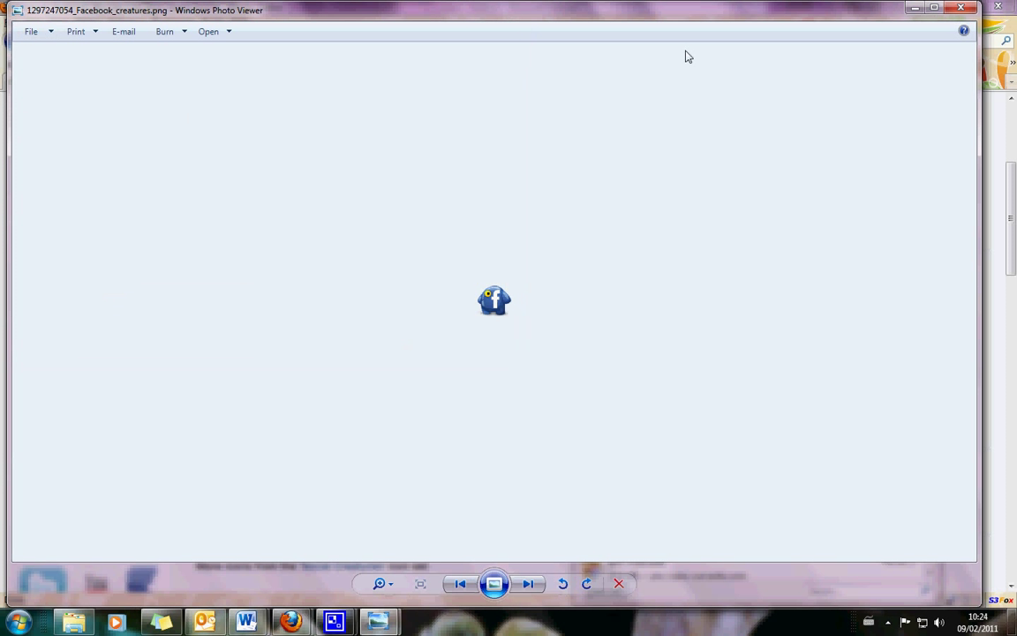
key("alt+F4")
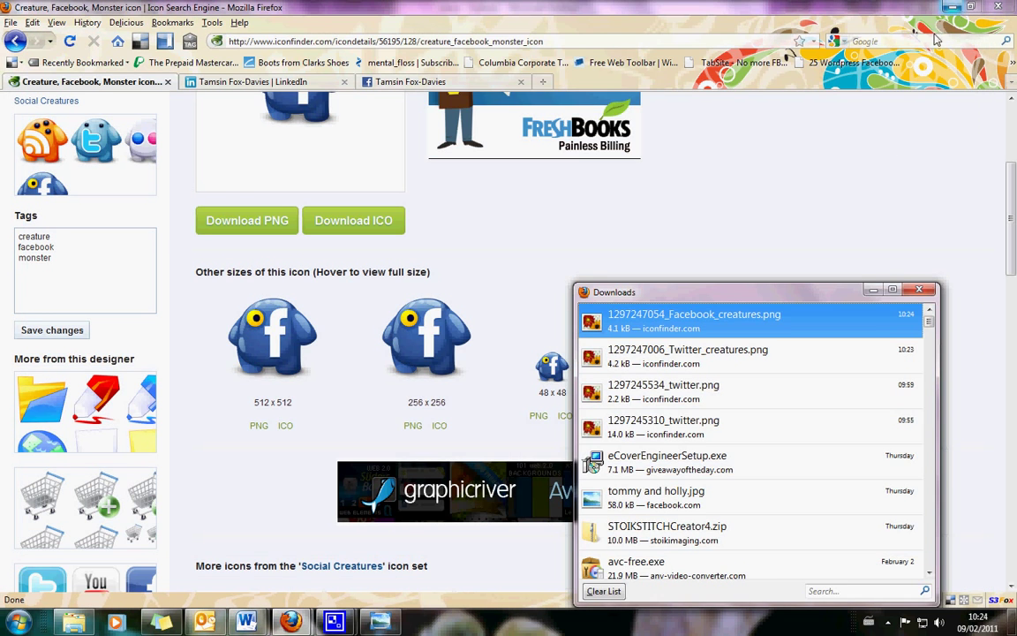
- Close the Downloads list, open the Social Creatures set, and return to Outlook's Signatures window
left_click(894, 293)
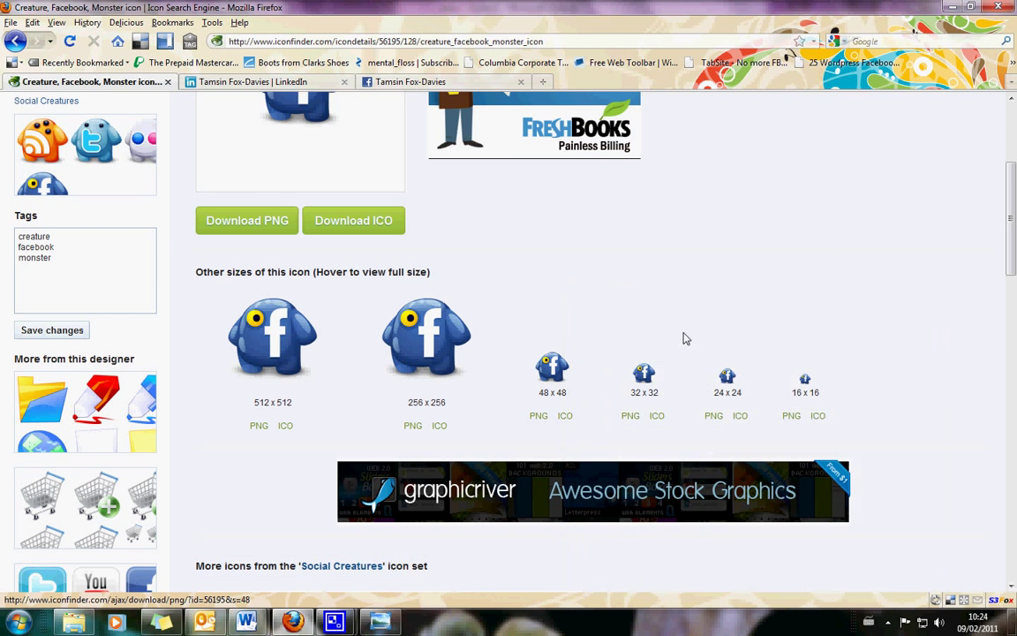
scroll(662, 336, "up", 3)
left_click(48, 298)
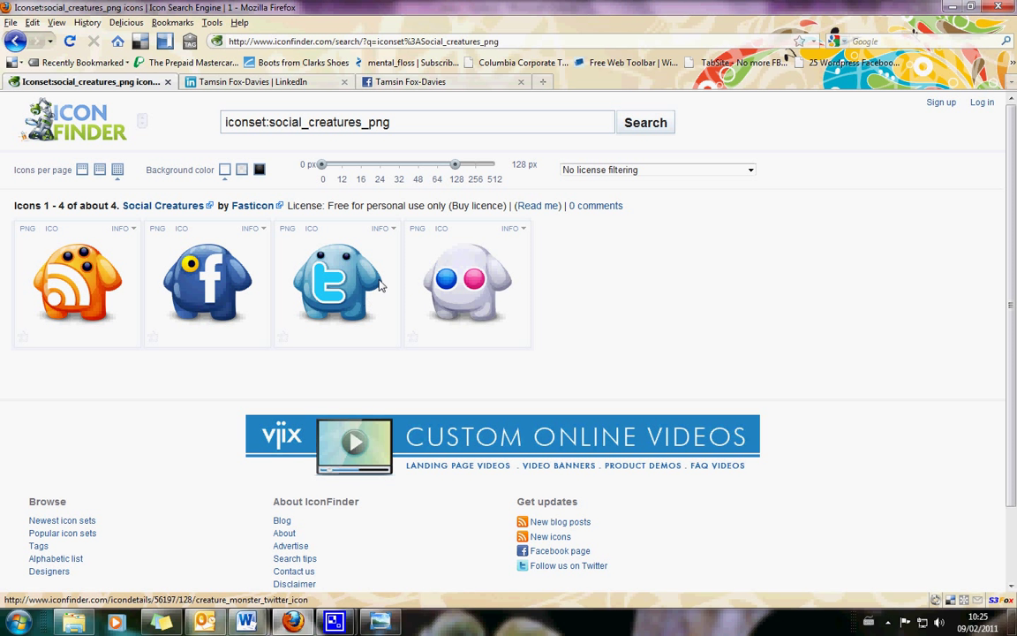
left_click(212, 623)
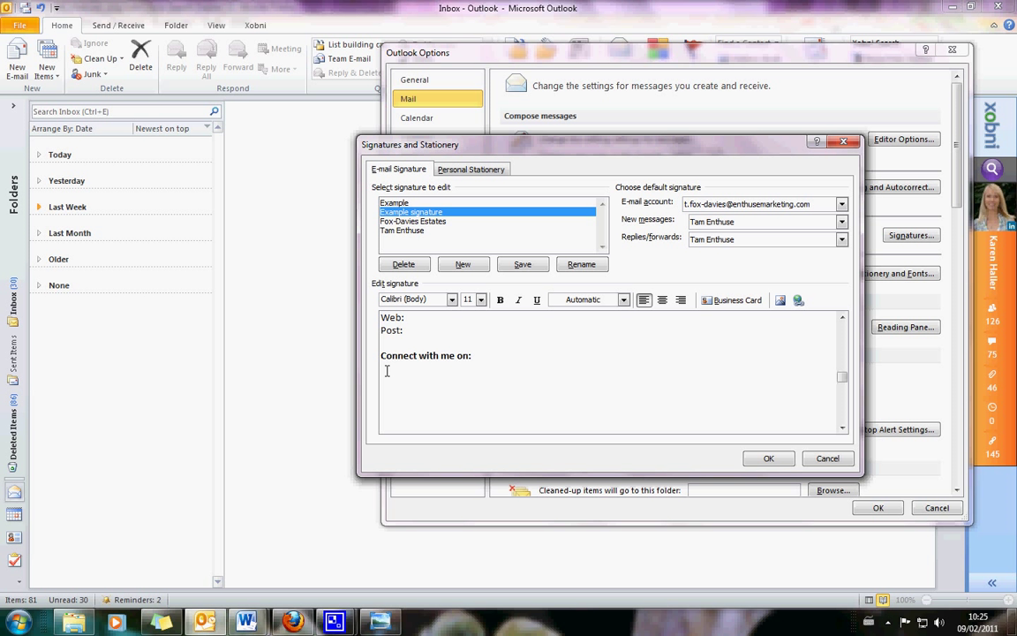
- Insert Twitter_creatures.png into the signature under 'Connect with me on:'
left_click(782, 302)
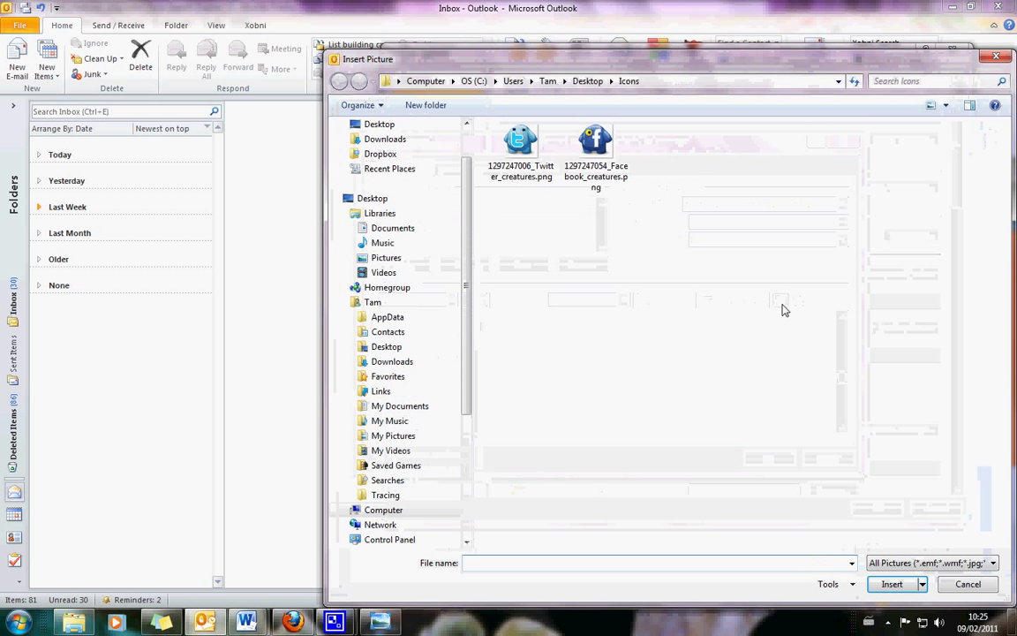
left_click(525, 147)
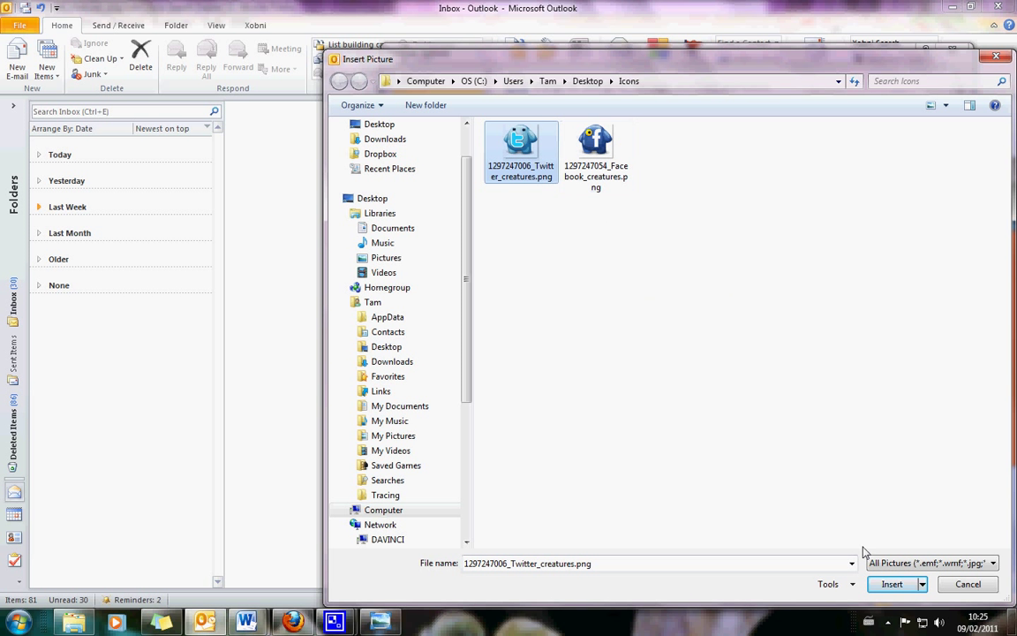
left_click(881, 584)
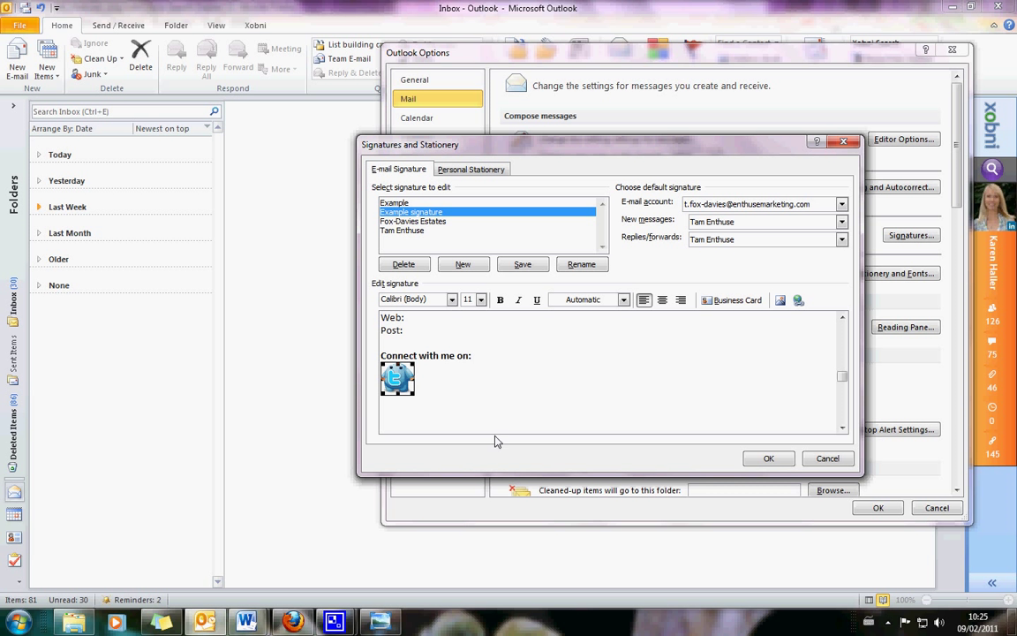
left_click(438, 384)
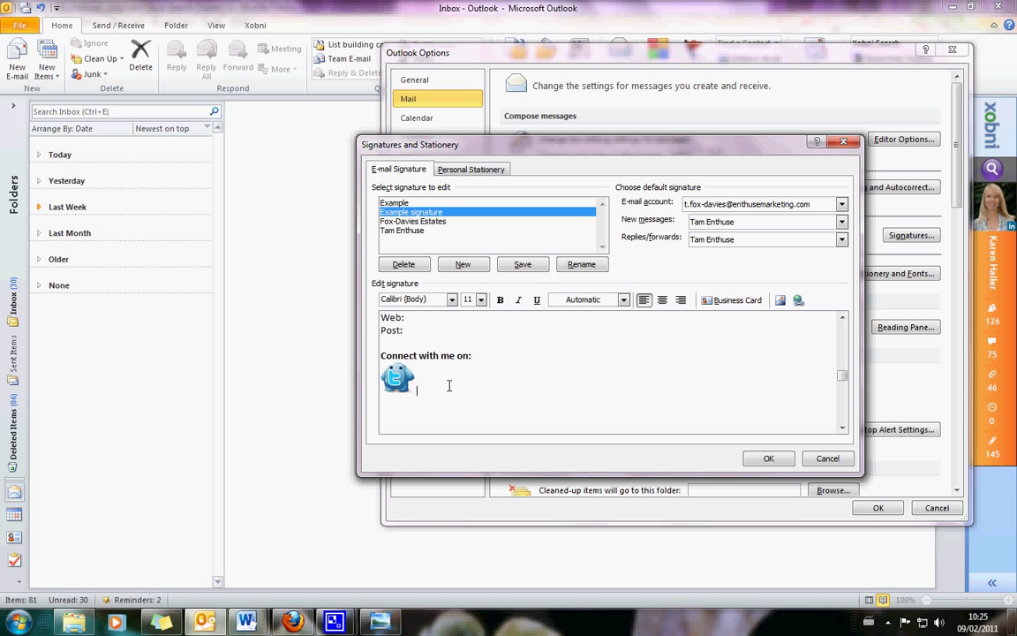
- Insert Facebook_creatures.png beside the Twitter icon, then select the Twitter icon
left_click(782, 302)
left_click(590, 154)
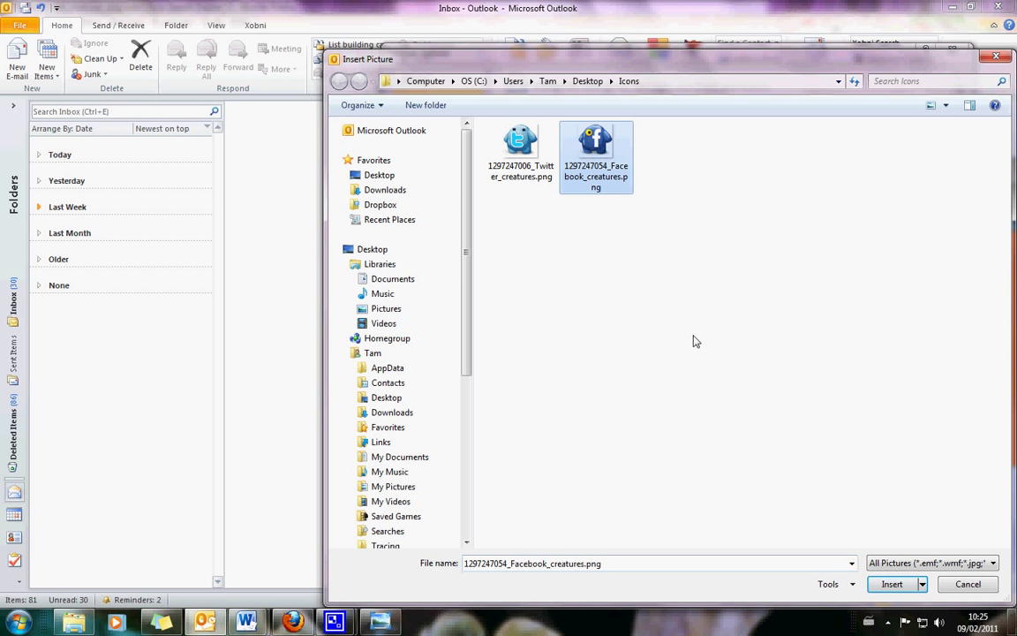
left_click(892, 584)
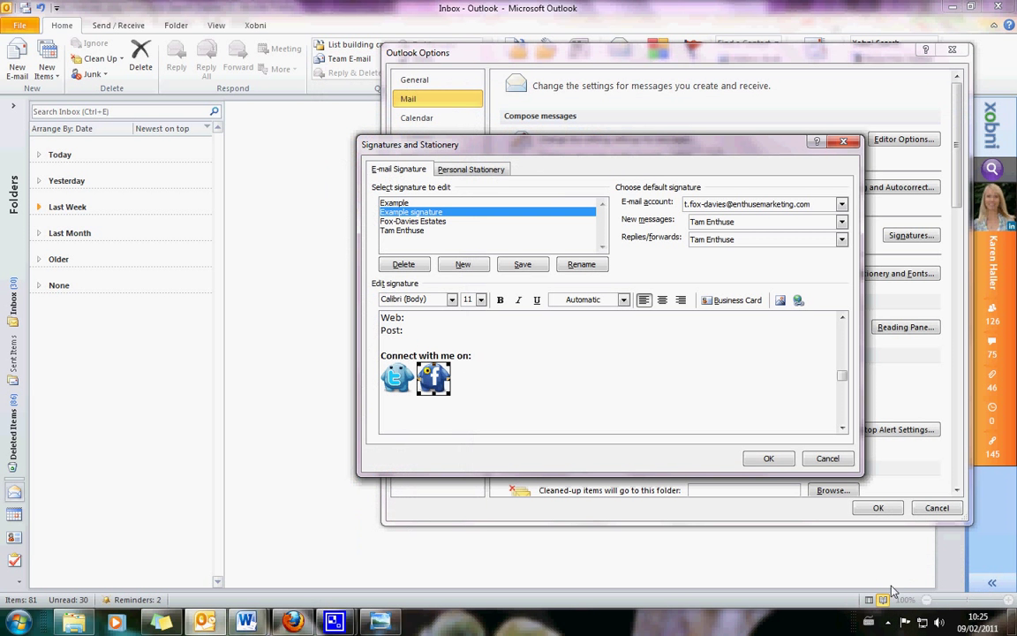
left_click(523, 394)
left_click(396, 380)
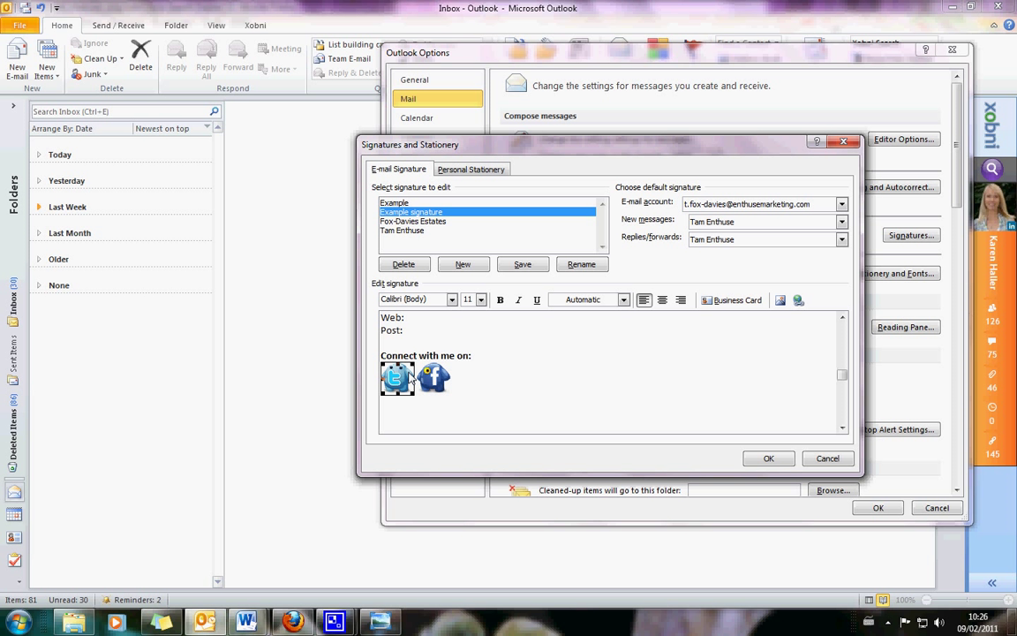
- Hyperlink the Twitter icon to the user's Twitter profile address, then select the Facebook icon
left_click(798, 301)
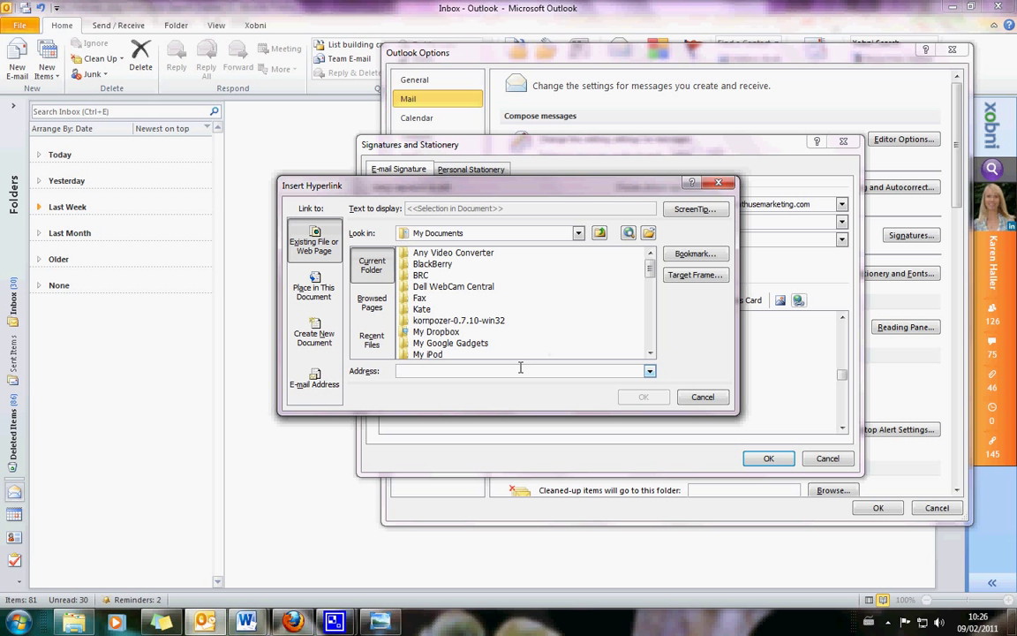
type("www.")
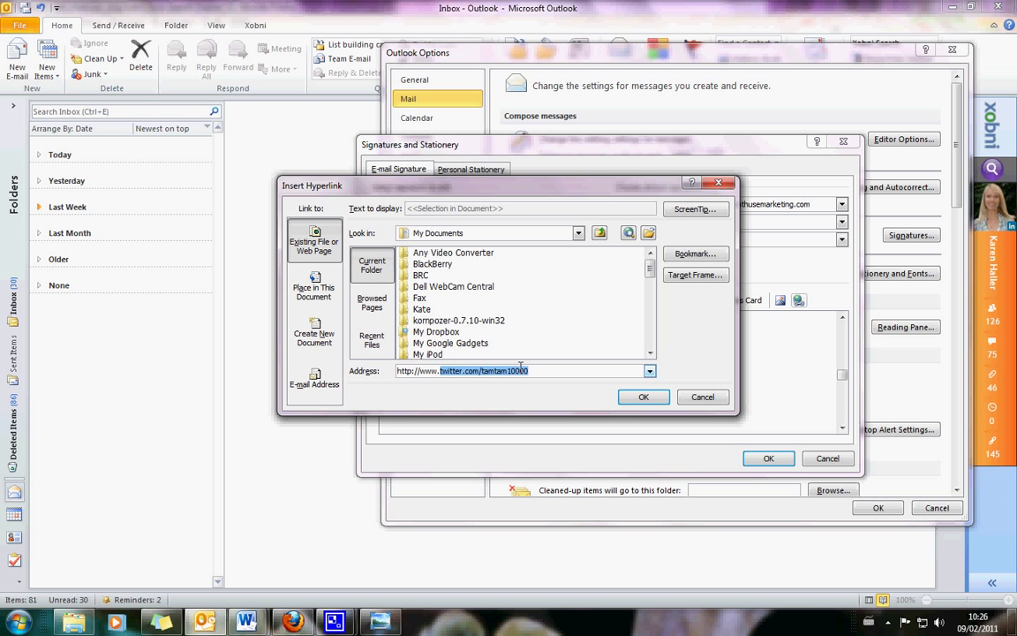
type("t")
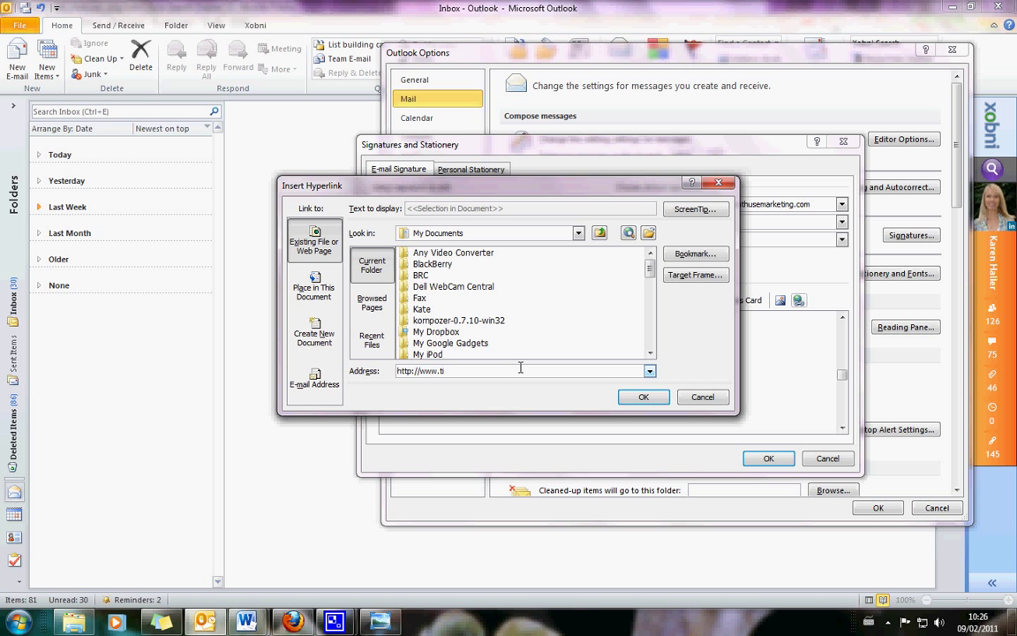
type("w")
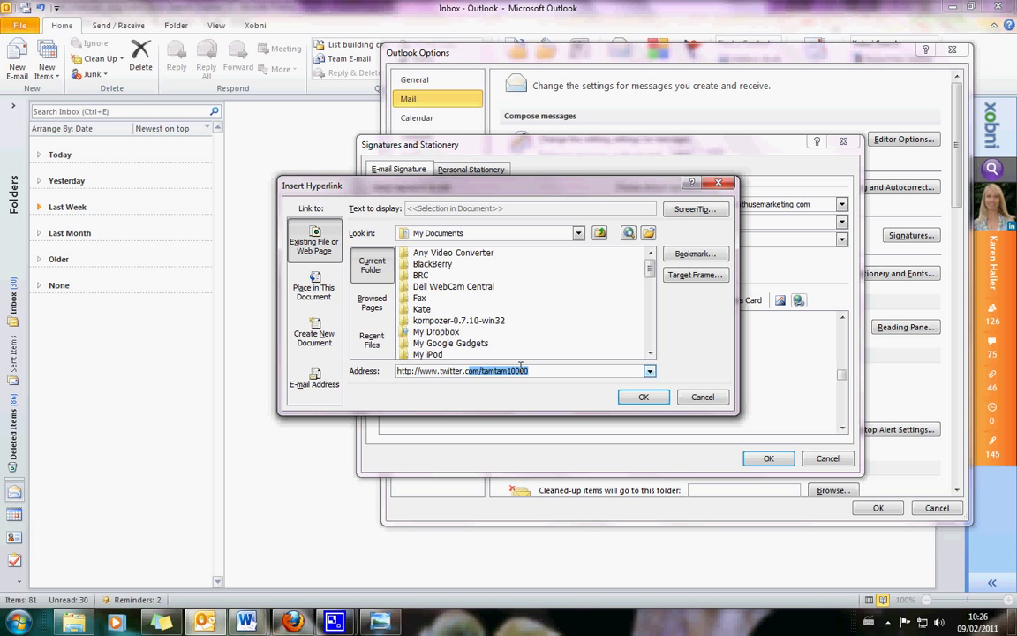
type("itter.com/tam")
key("End")
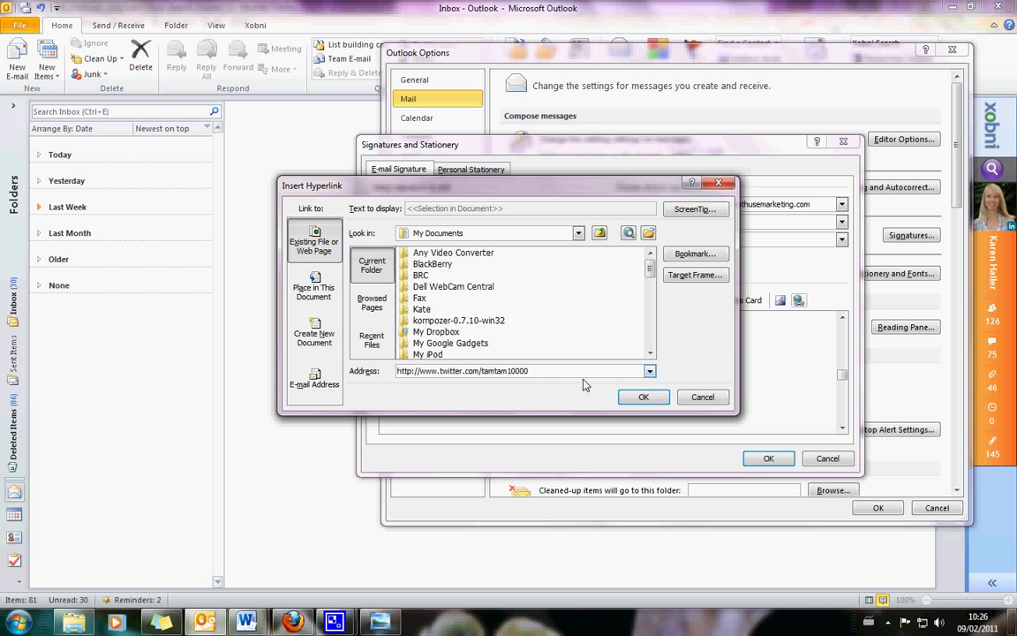
left_click(643, 398)
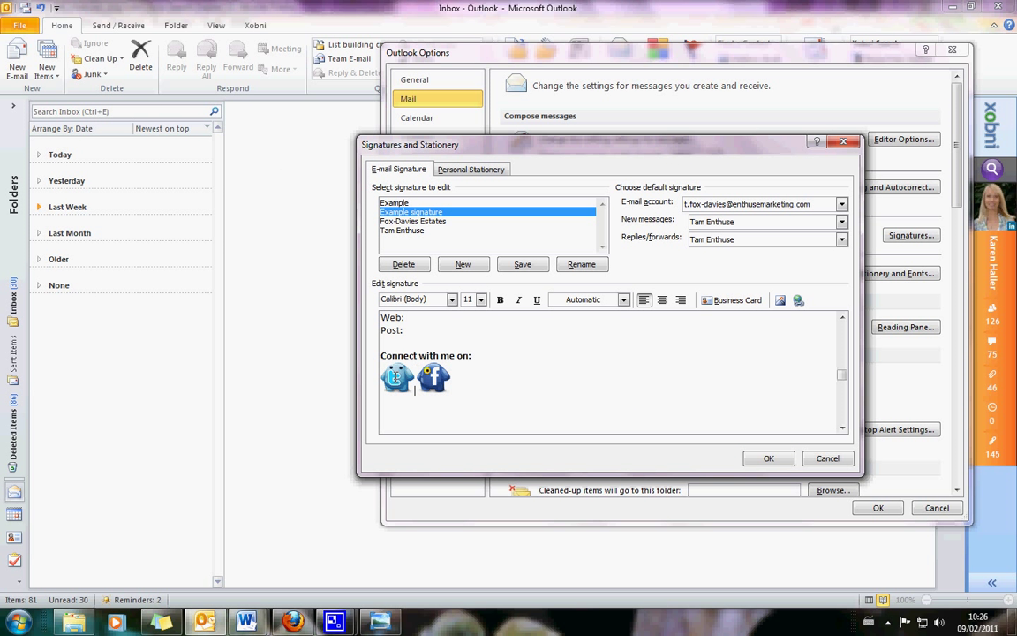
left_click(433, 378)
- In Firefox, go to the Facebook tab and open the user's own profile page
mouse_move(295, 623)
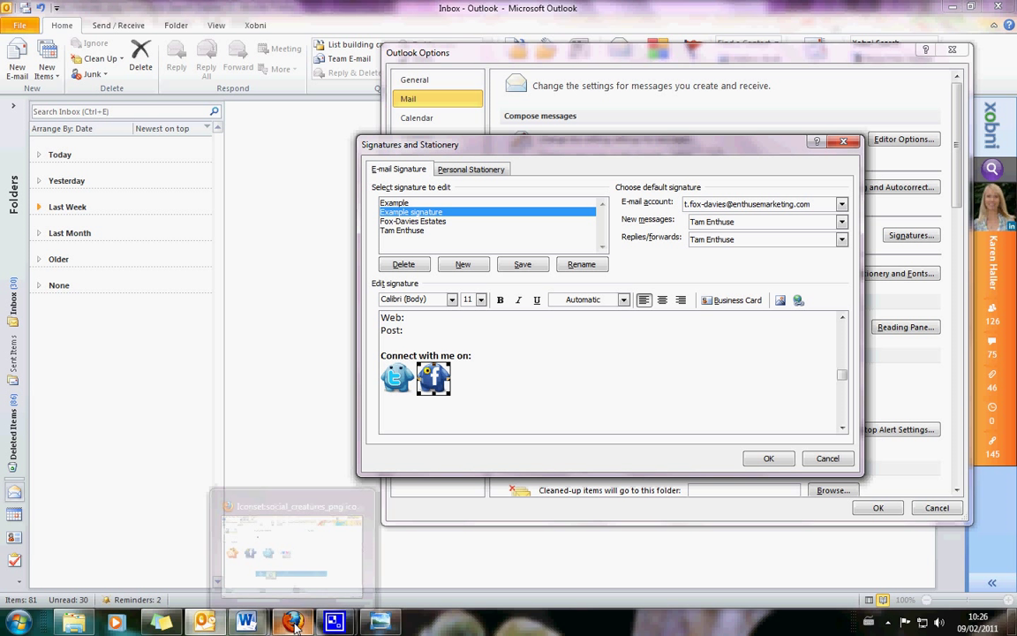
left_click(360, 523)
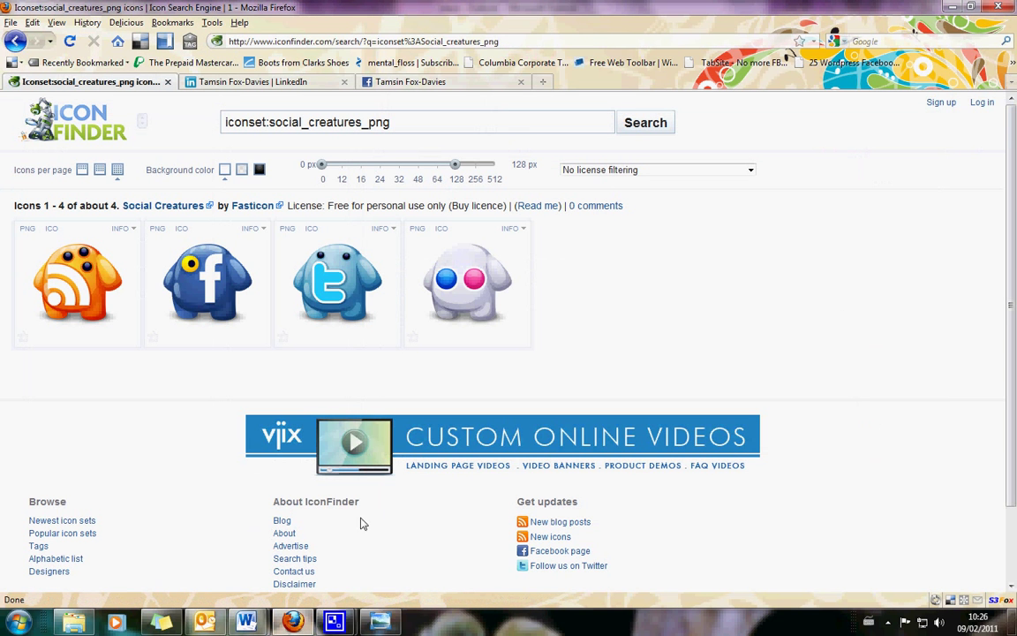
left_click(438, 86)
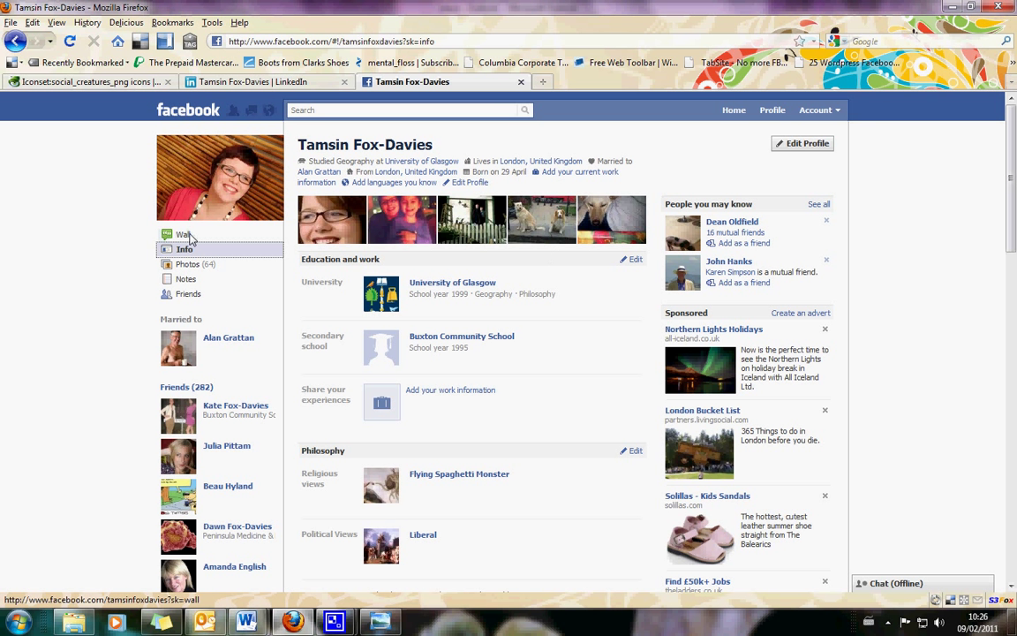
left_click(732, 111)
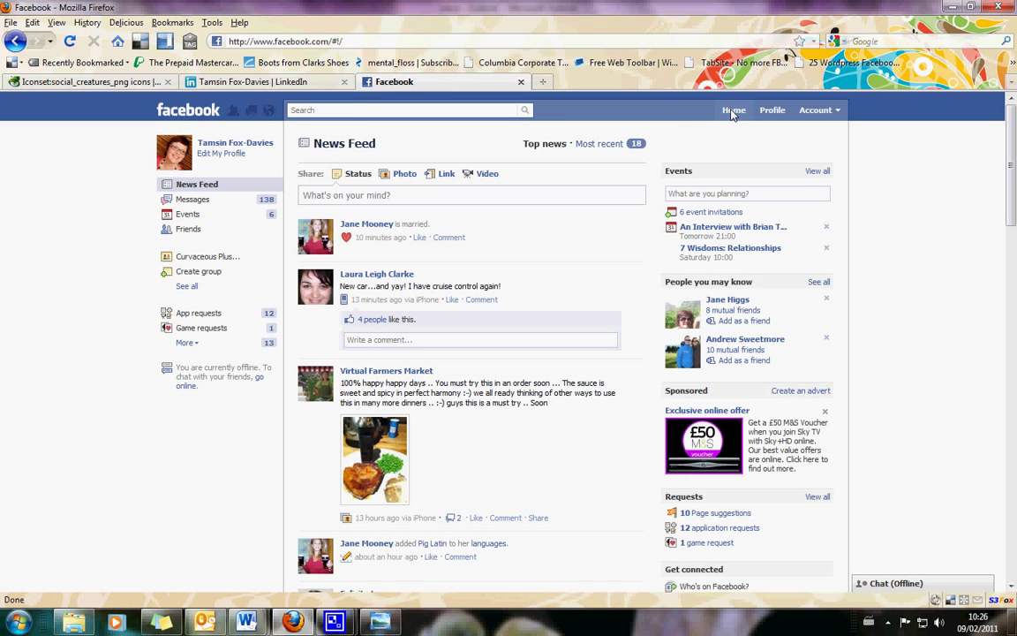
scroll(597, 380, "down", 2)
scroll(574, 265, "down", 3)
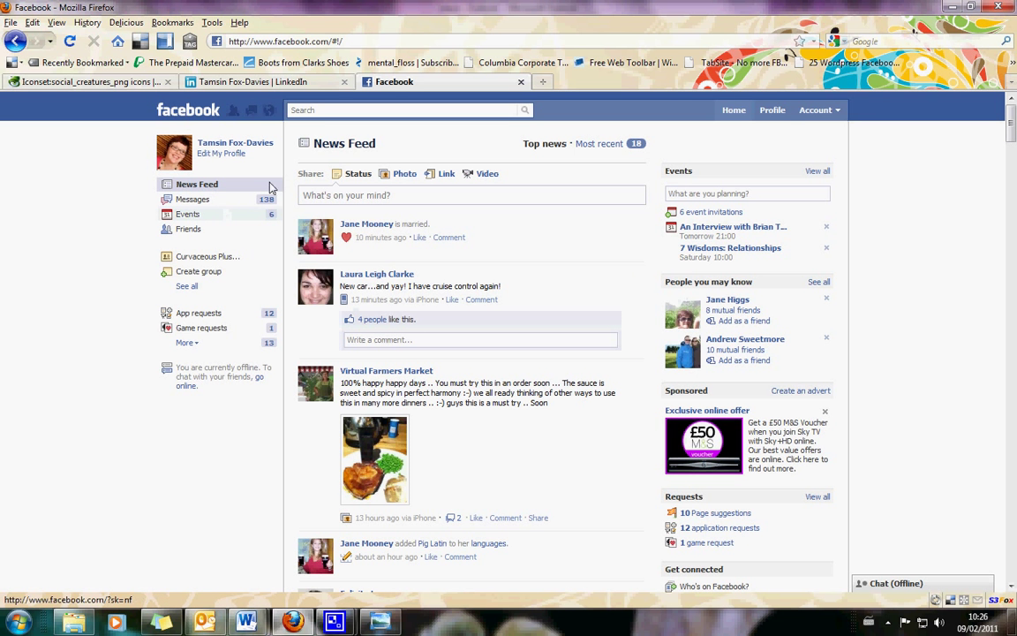
left_click(770, 110)
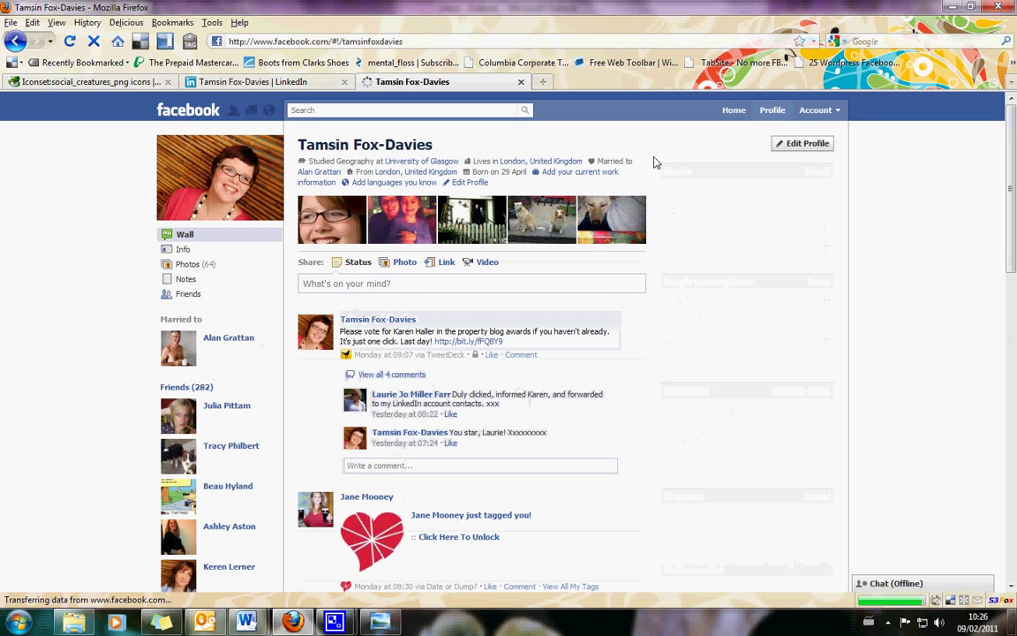
- Copy the Facebook profile address from the profile's Info section and return to Outlook
left_click(182, 250)
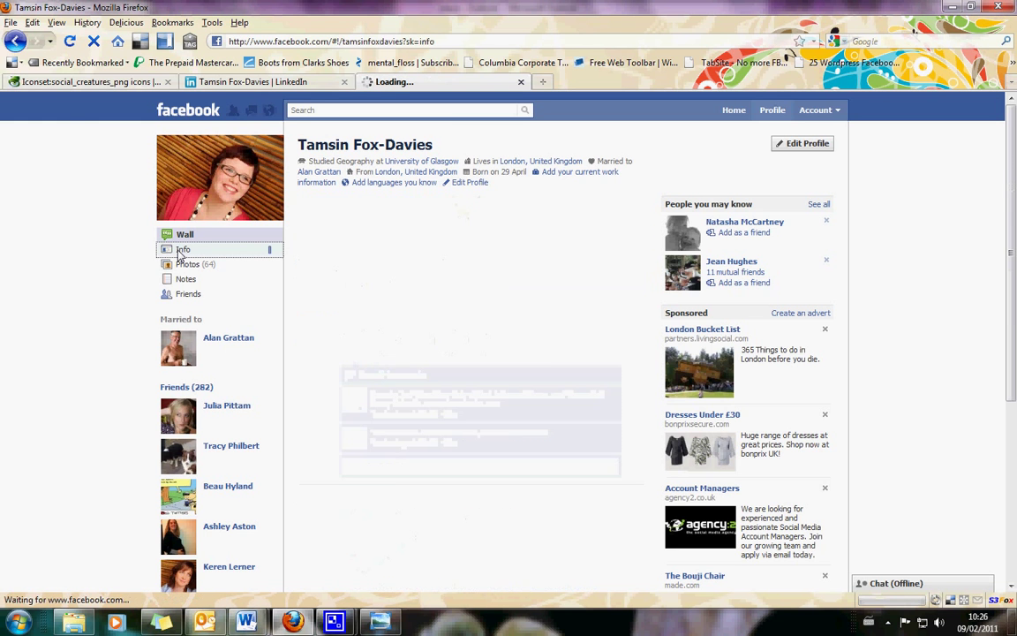
scroll(455, 304, "down", 15)
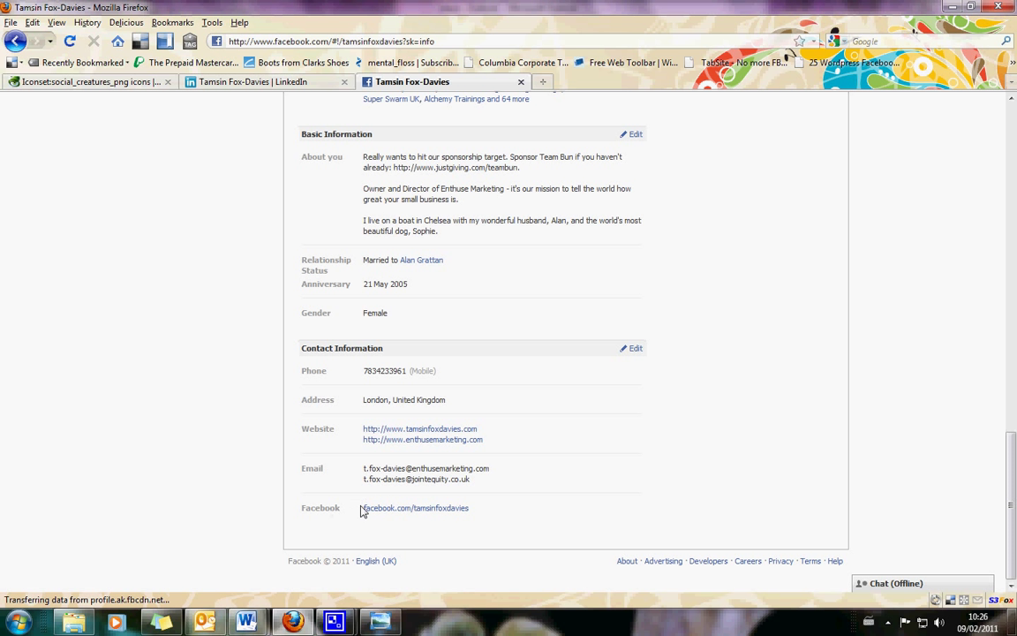
left_click_drag(481, 513, 362, 516)
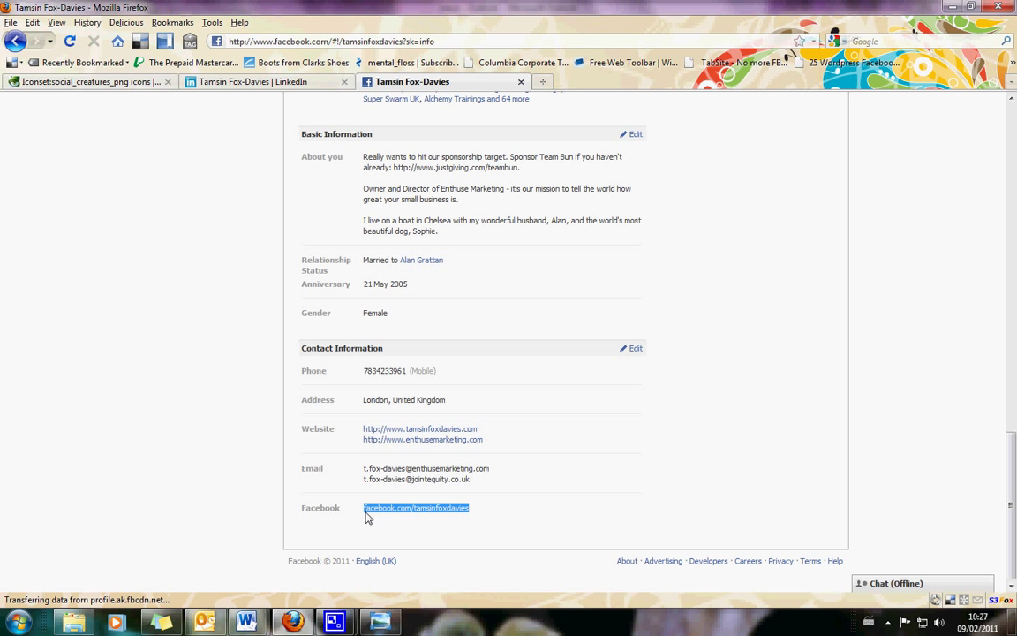
right_click(385, 510)
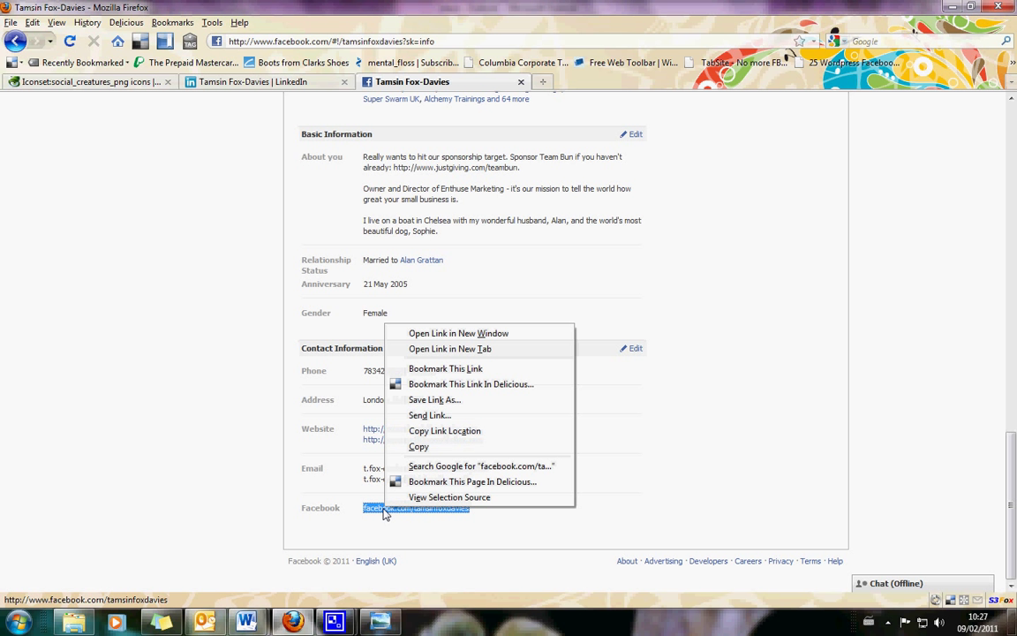
left_click(460, 447)
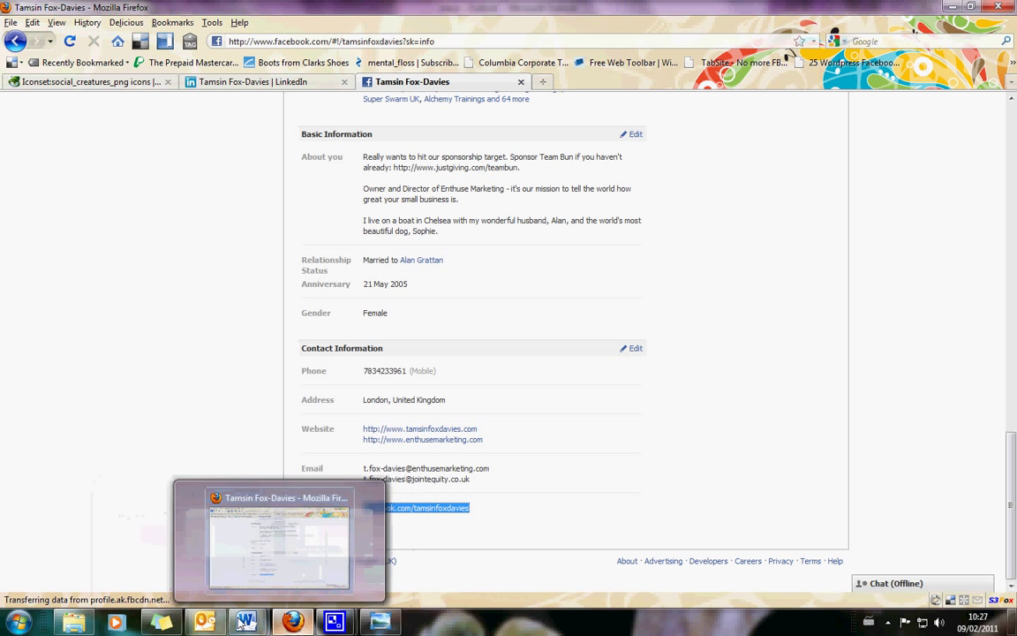
left_click(204, 623)
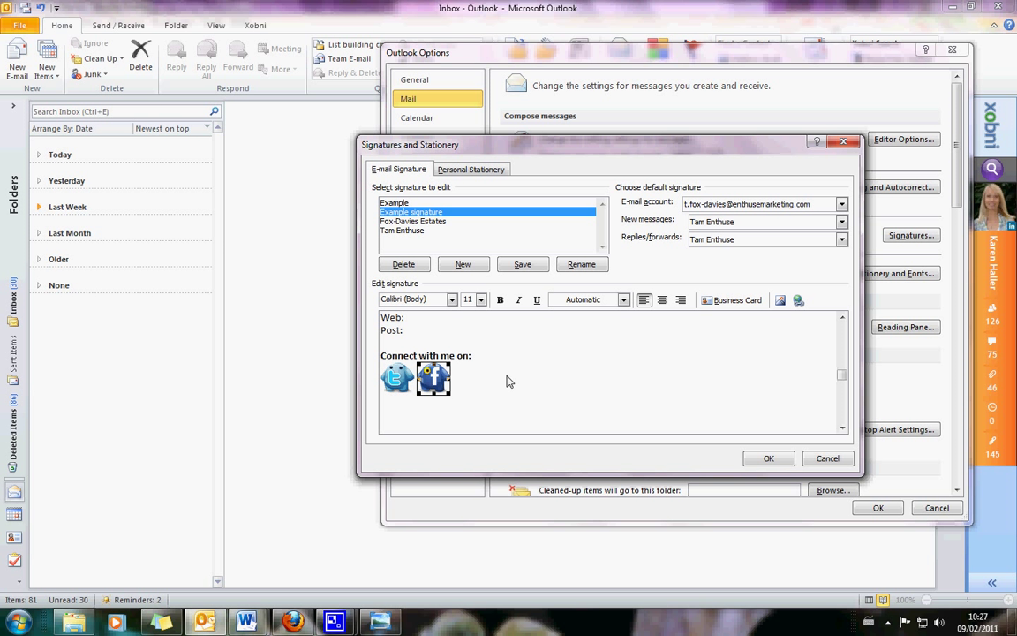
left_click(797, 302)
right_click(442, 372)
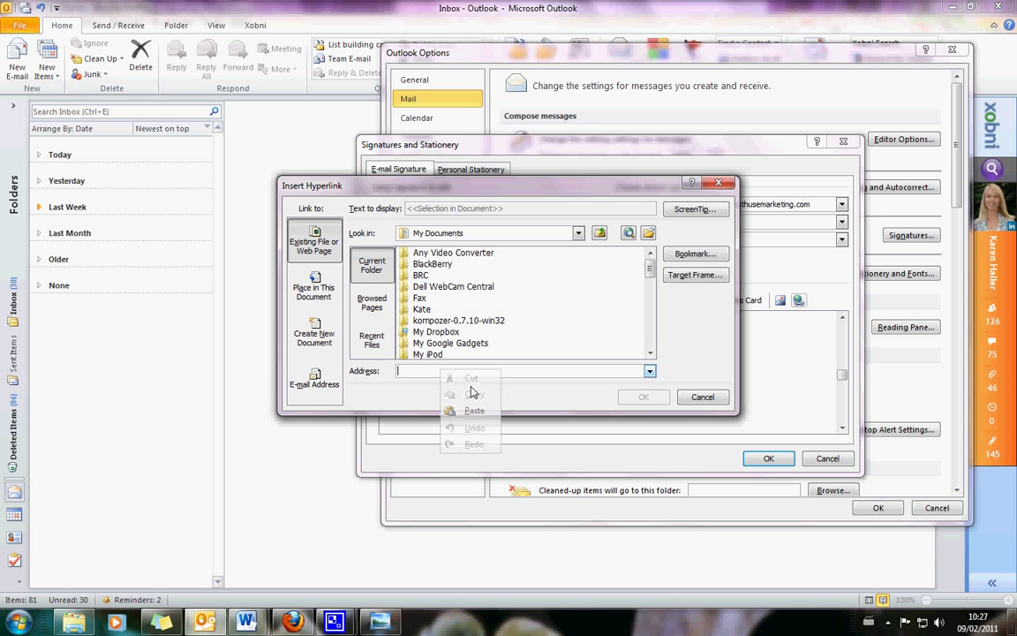
left_click(469, 409)
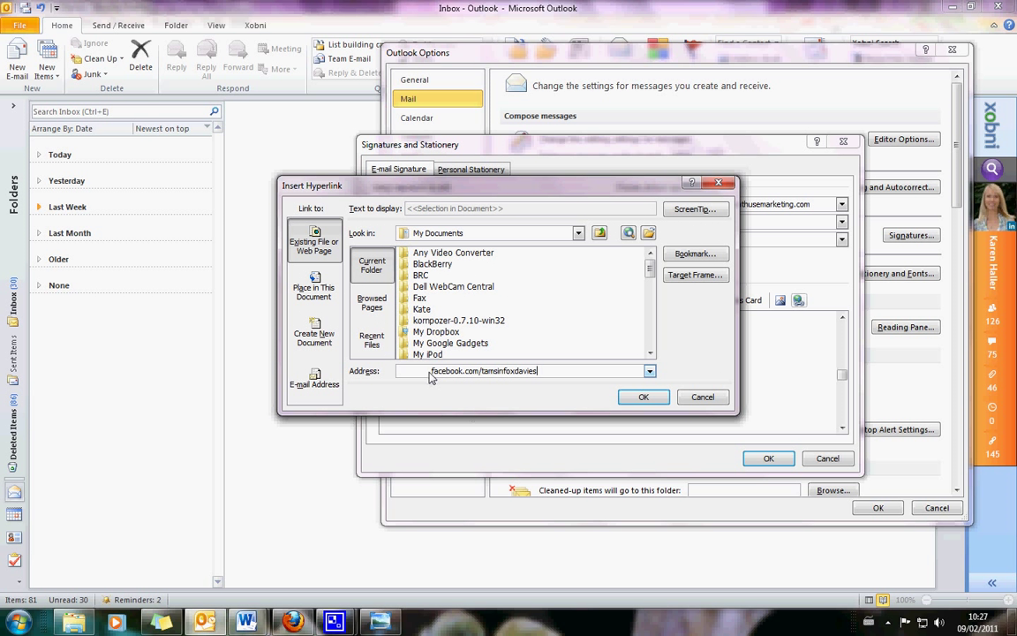
key("Delete")
key("Delete")
key("Delete")
key("Delete")
key("Delete")
key("Delete")
key("Delete")
key("Delete")
key("Delete")
key("Delete")
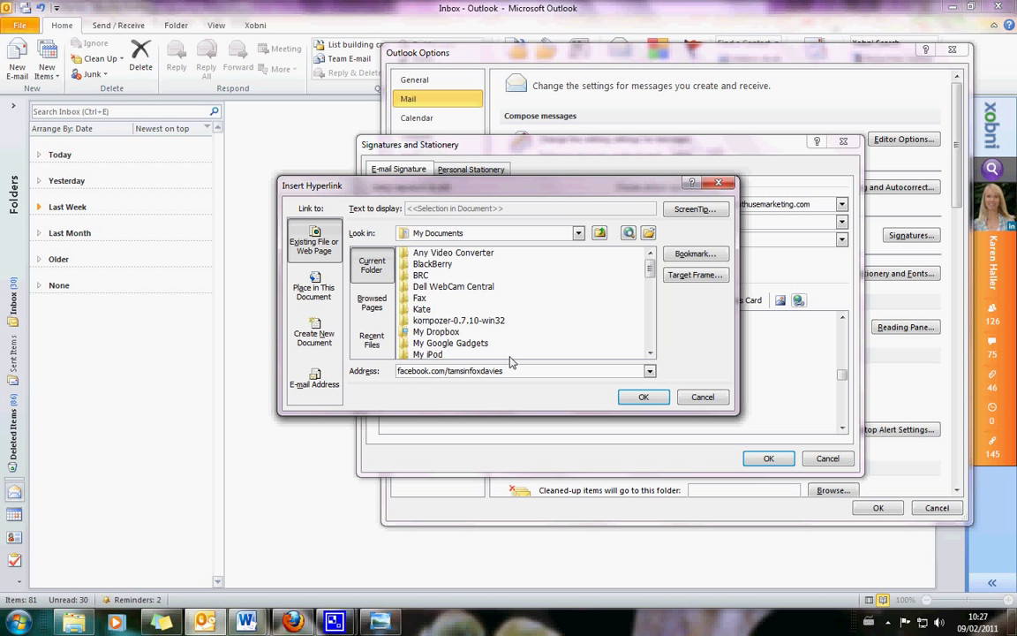
type("http://www.")
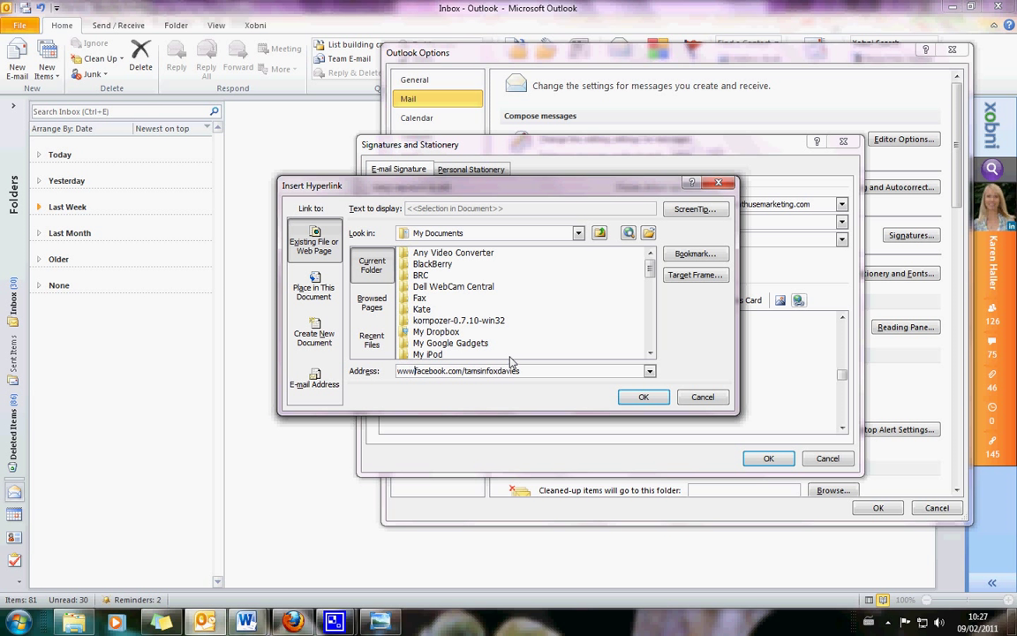
left_click(643, 397)
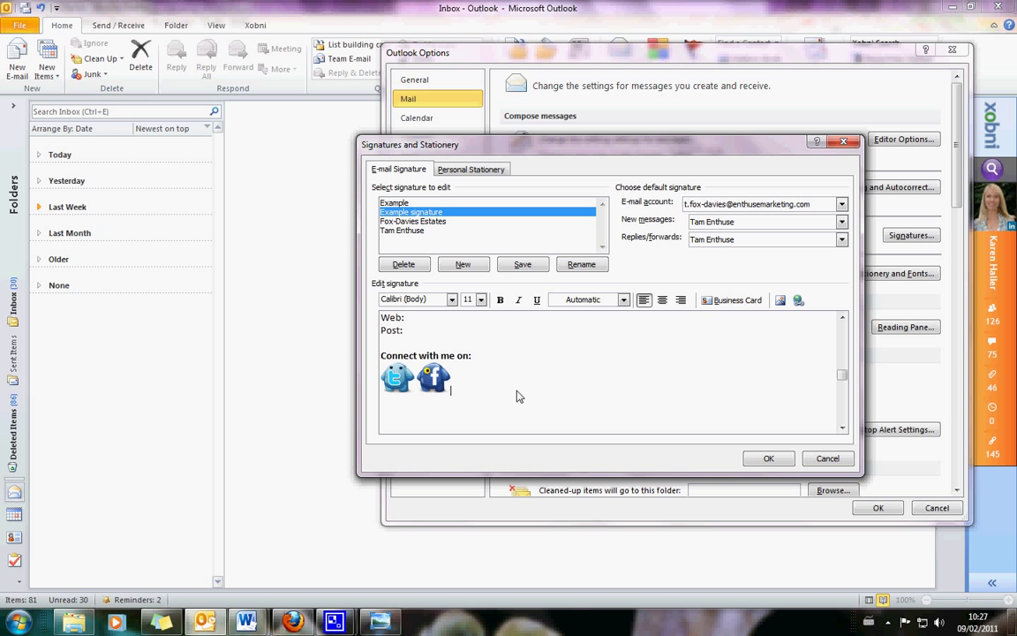
left_click(843, 428)
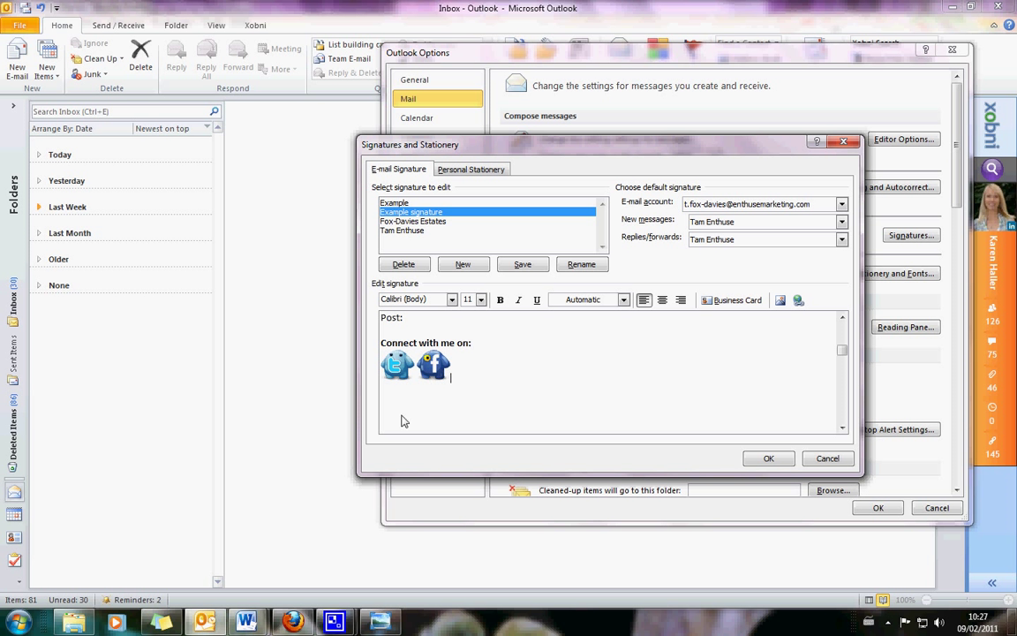
- Select the Location URL of IconFinder's 48 x 48 Twitter_creatures.png in Page Info, then close it
left_click(296, 624)
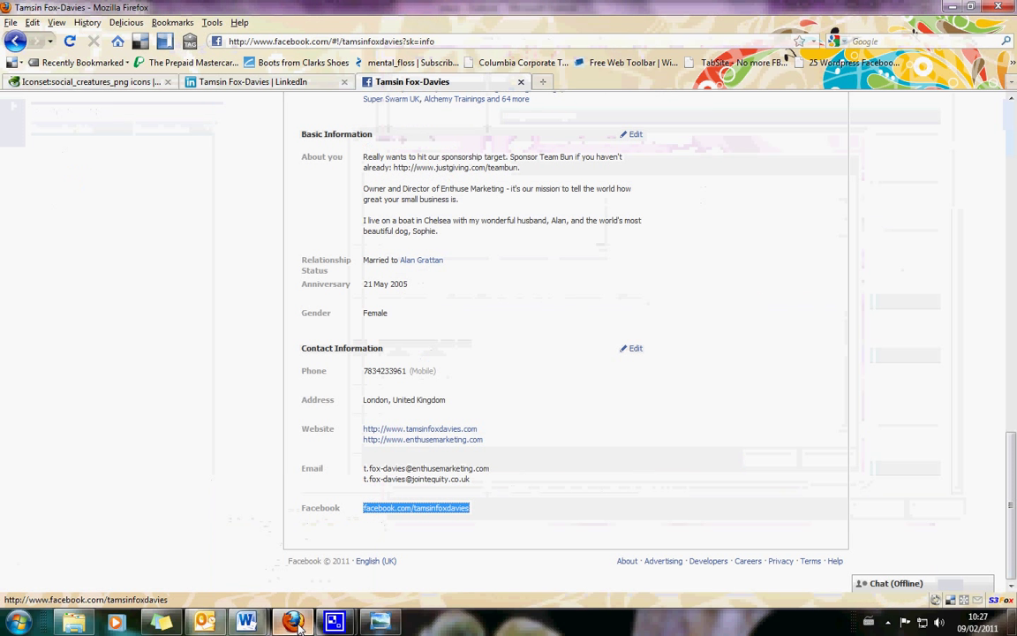
left_click(108, 82)
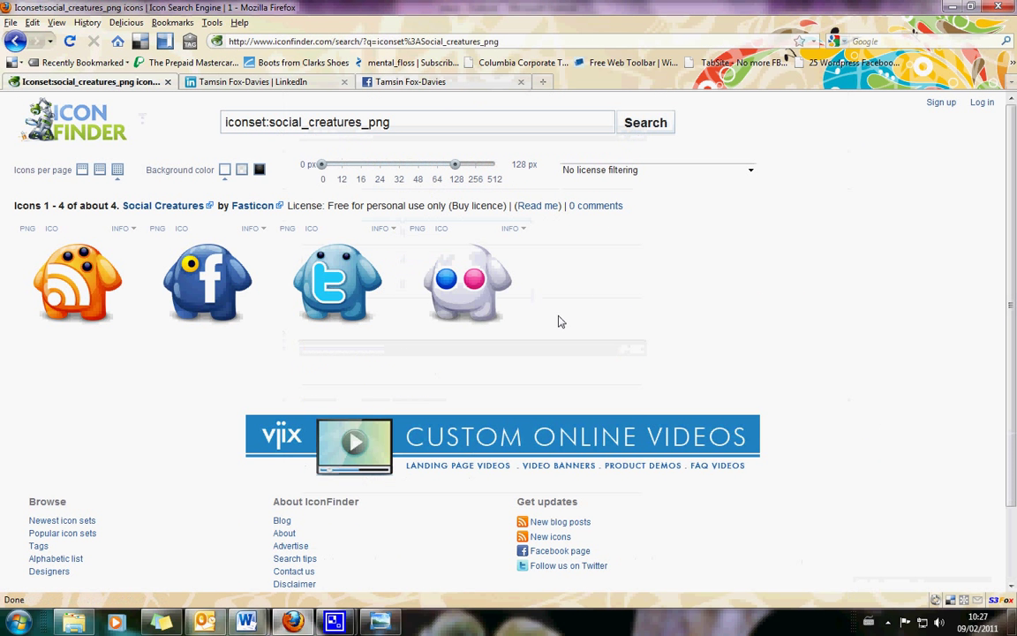
left_click(327, 285)
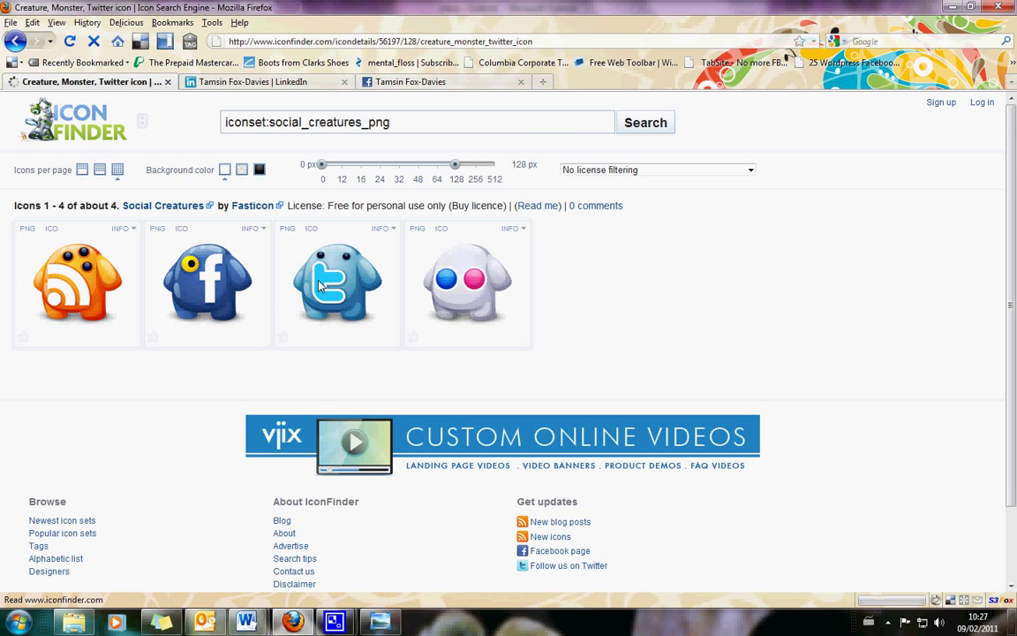
scroll(367, 290, "down", 5)
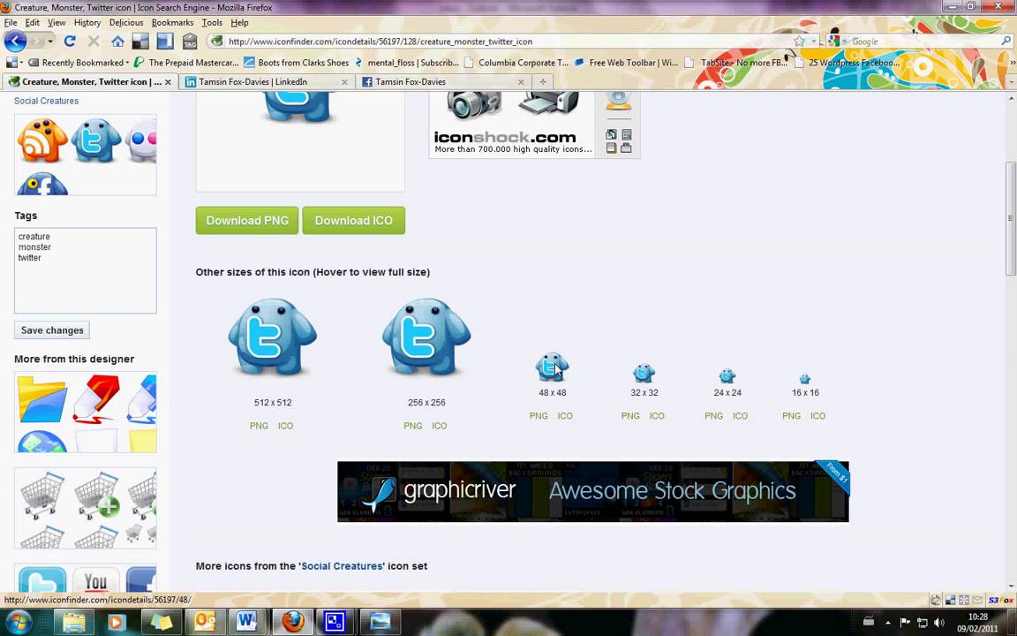
right_click(557, 370)
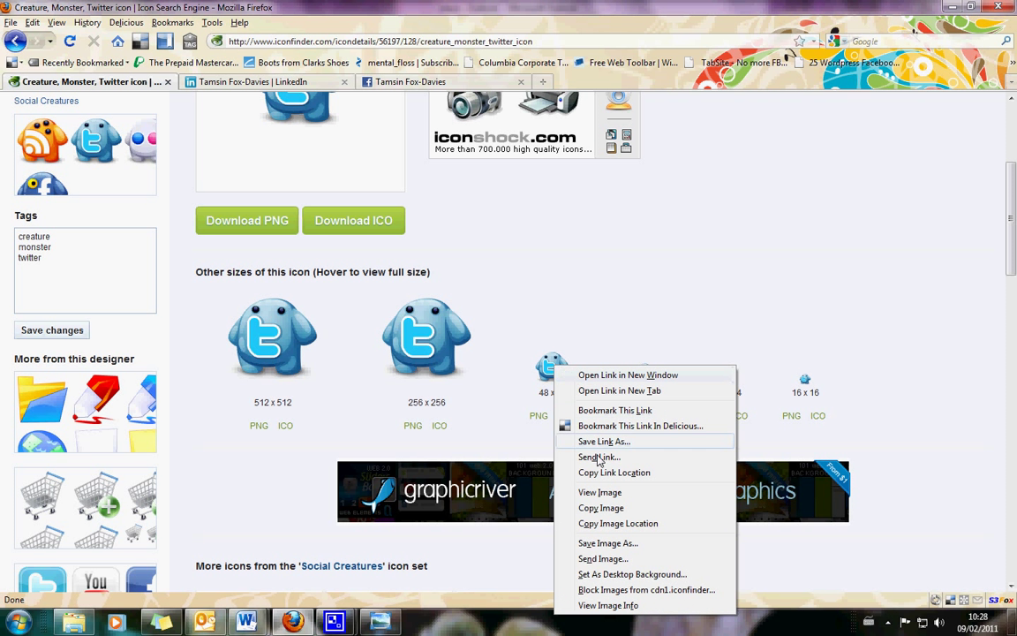
left_click(609, 605)
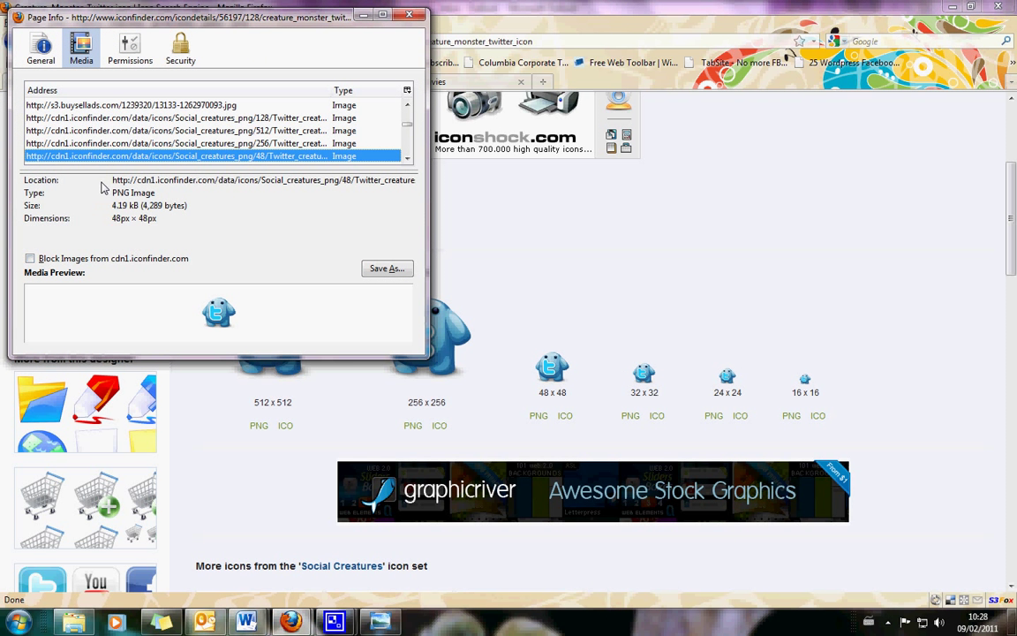
left_click(114, 182)
left_click_drag(114, 182, 424, 191)
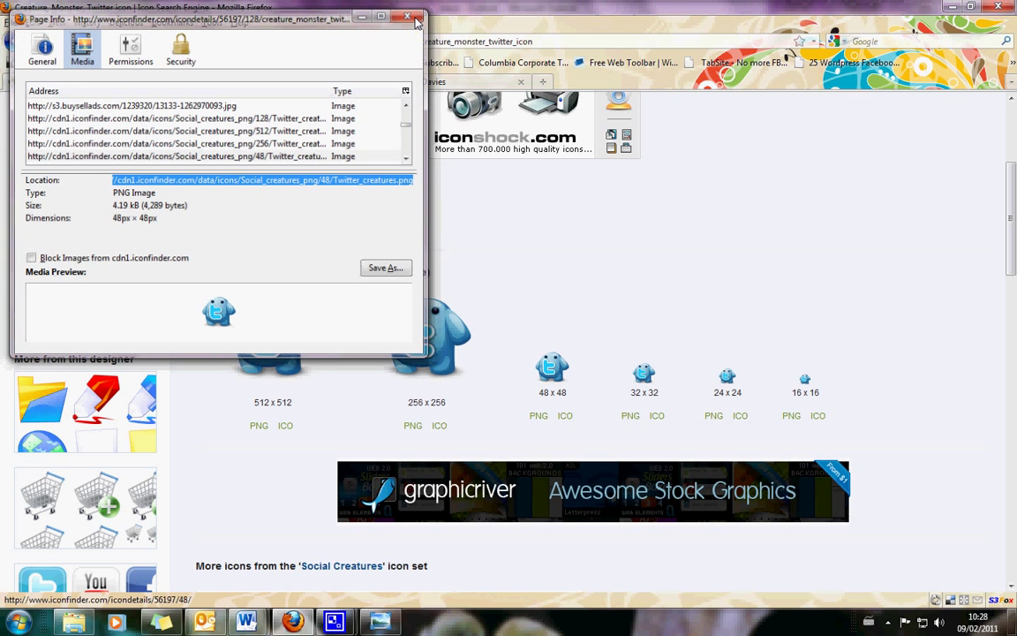
left_click(415, 17)
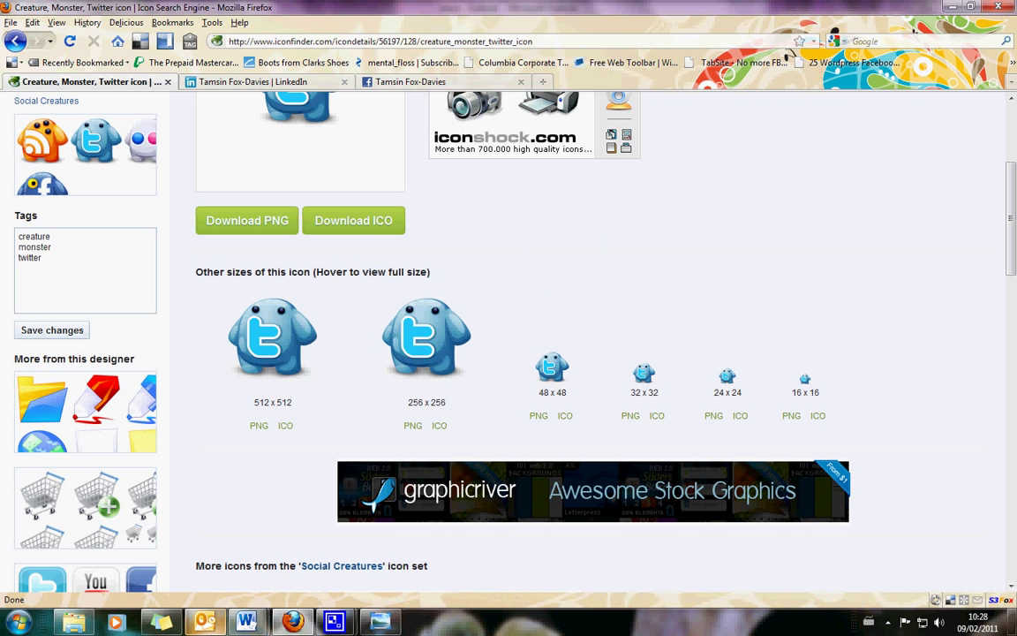
- Add a bold 'Connect with me on' heading below the icons, then unbolded Twitter and Facebook lines
left_click(204, 623)
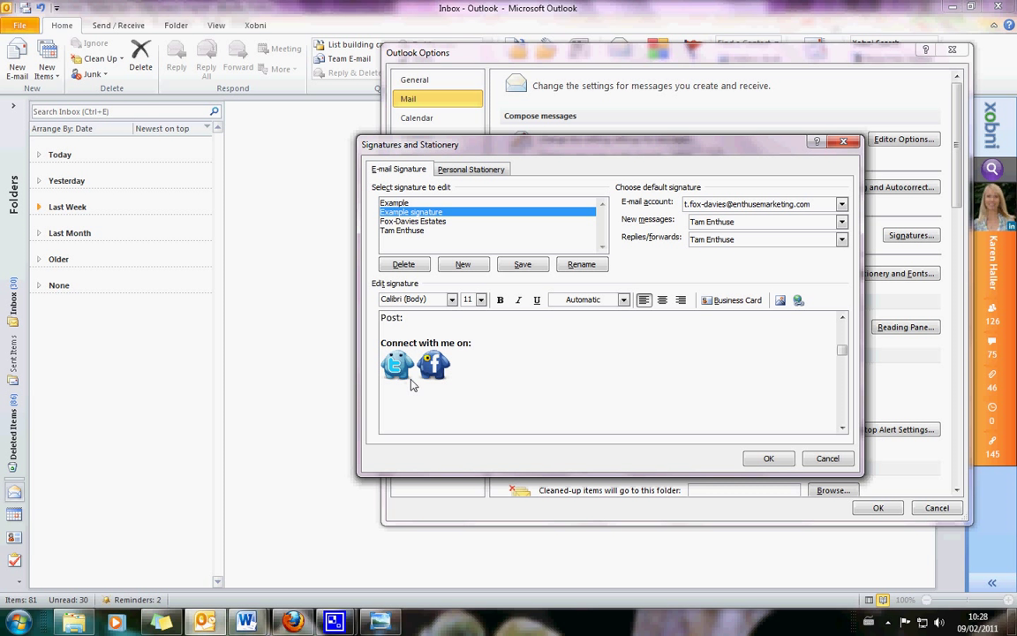
key("Return")
type("Connect with me on:")
left_click_drag(454, 403, 380, 403)
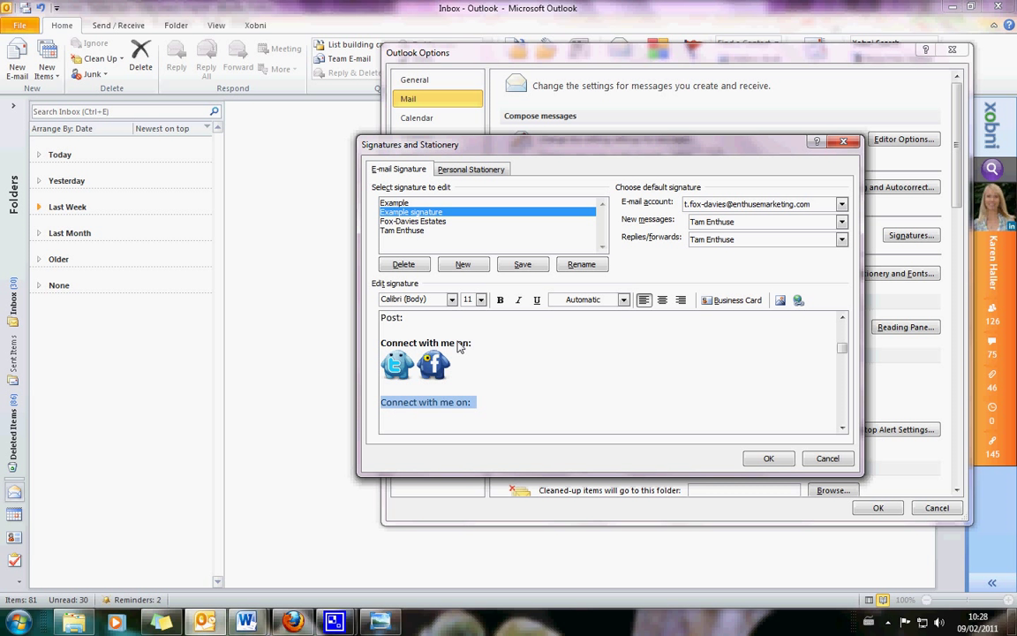
left_click(477, 425)
key("ctrl+b")
type("Twitter:")
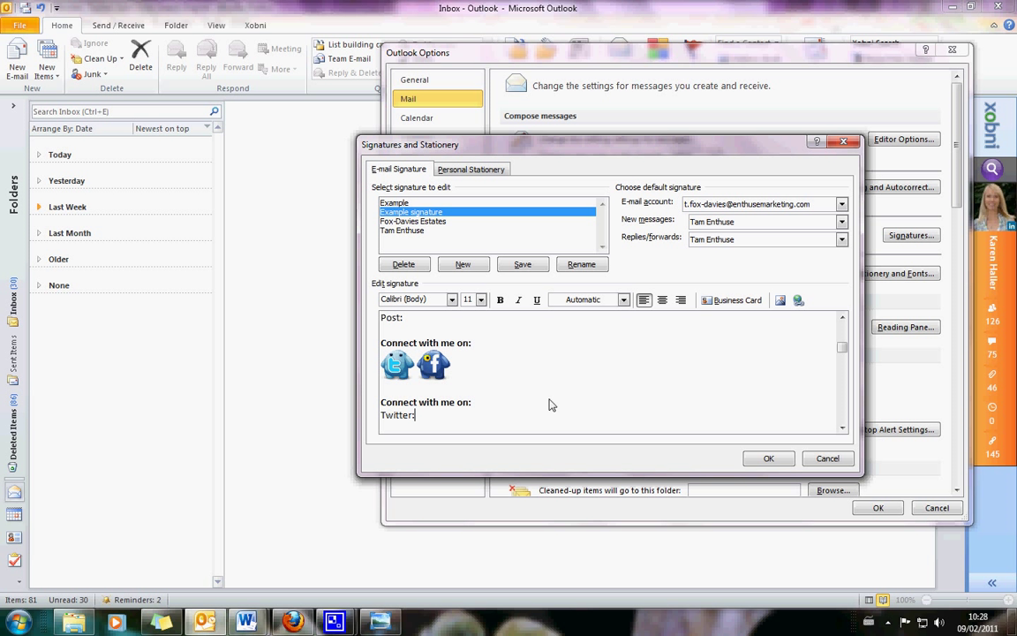
type("Faceboo")
type("www")
type(".tw")
type("itter.com/")
type("tam")
type("tam10000")
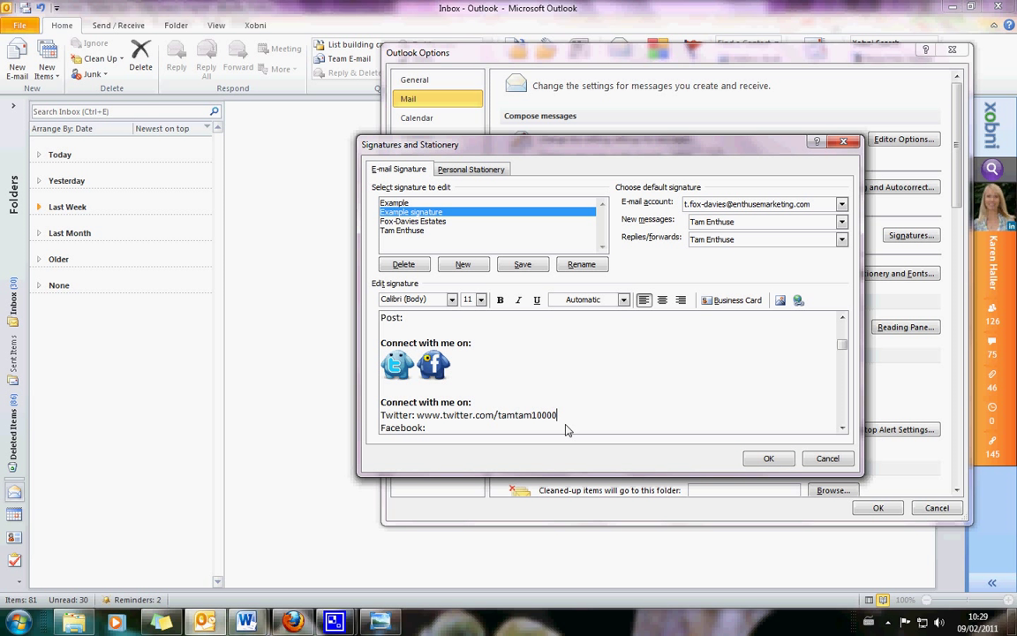
right_click(532, 430)
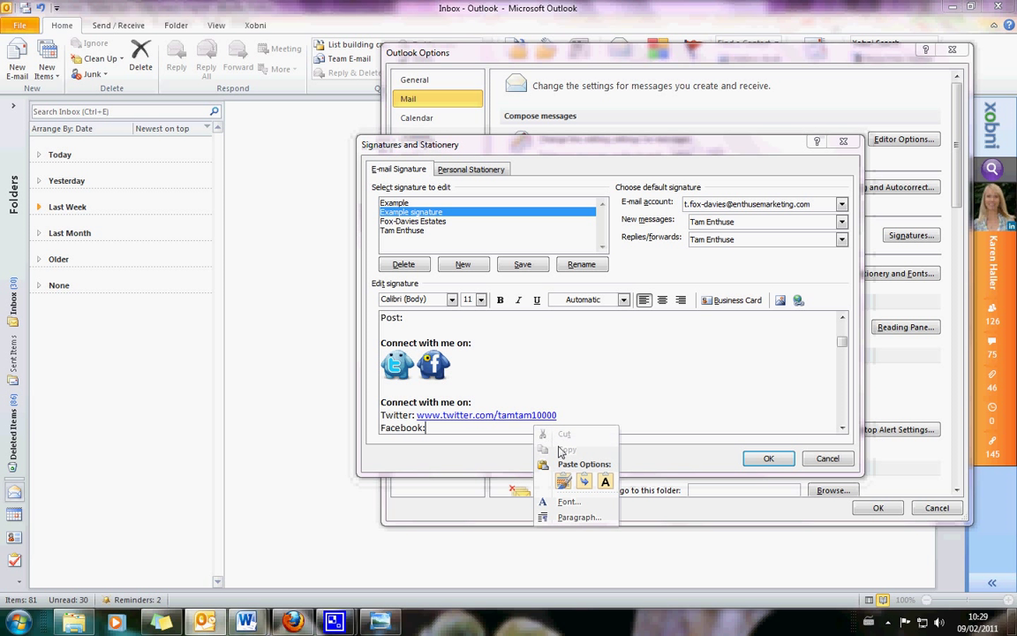
left_click(606, 481)
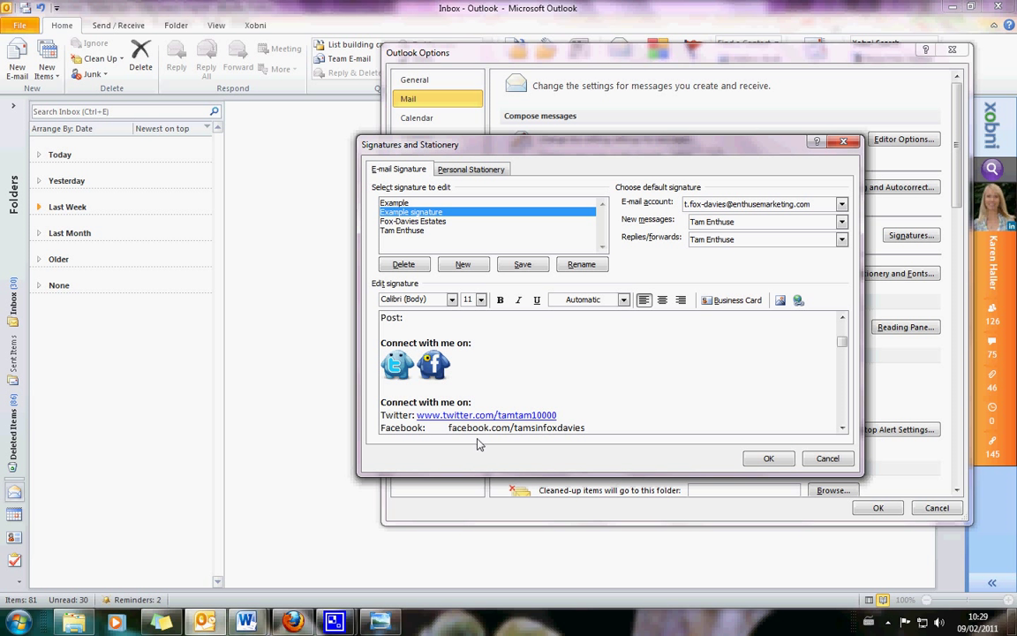
key("BackSpace")
type("www.")
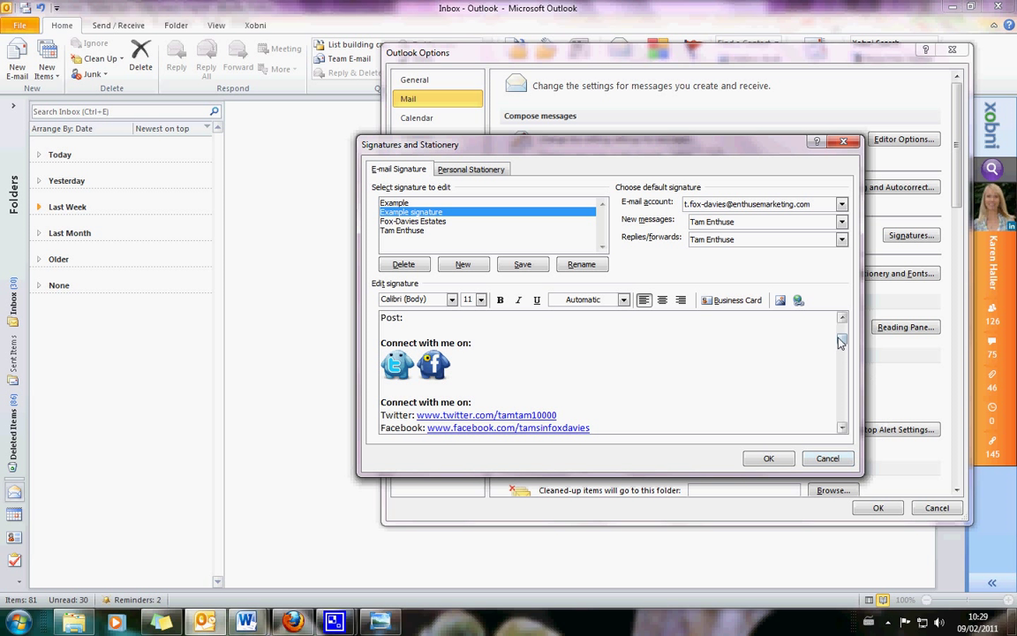
- Save the signature, close Signatures and Outlook Options, and start a new e-mail
scroll(844, 343, "up", 3)
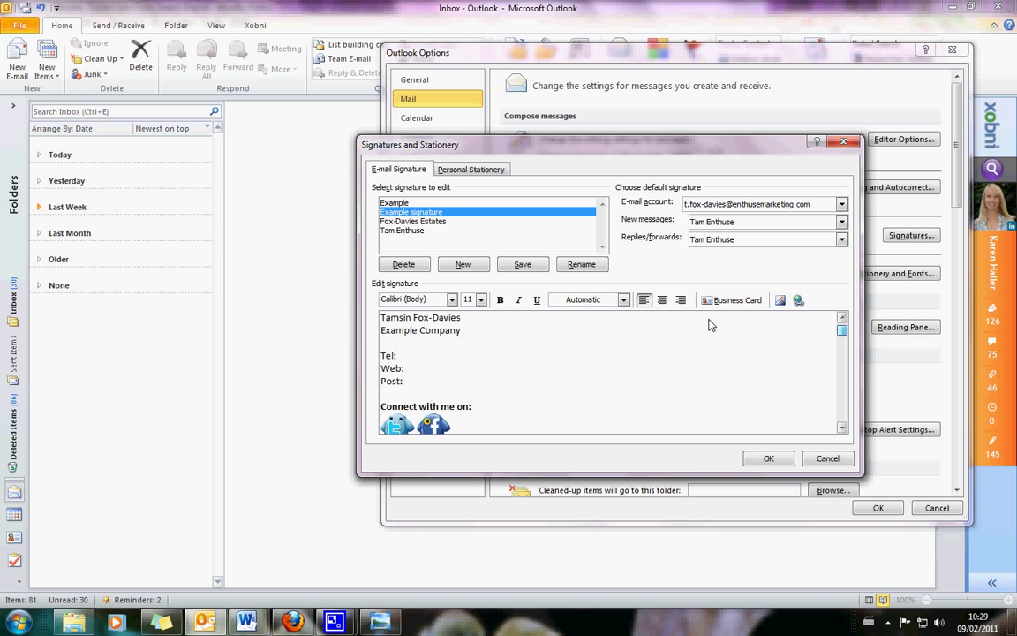
left_click(522, 264)
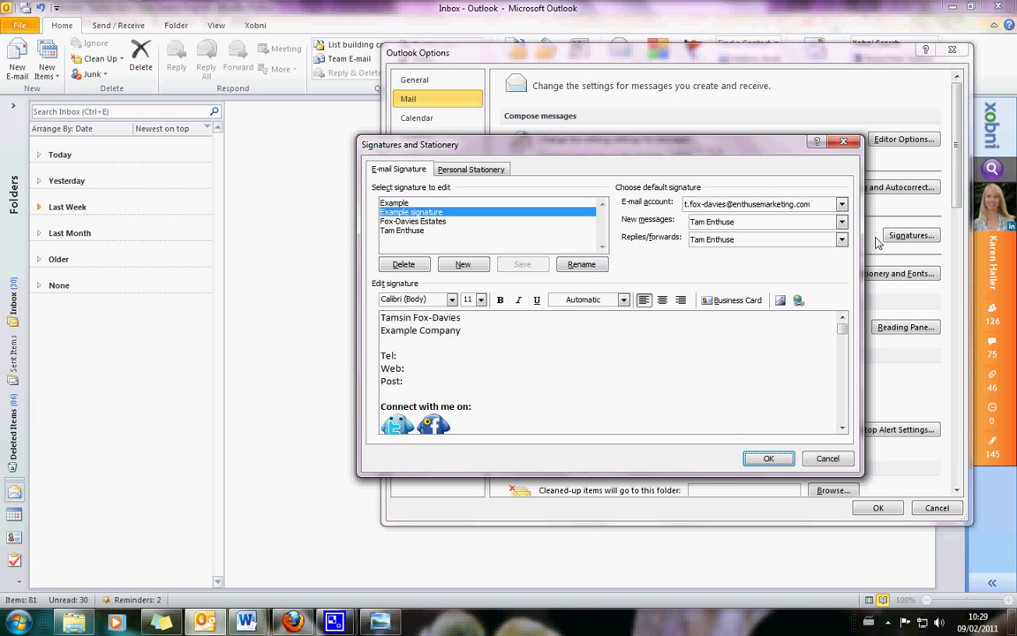
left_click(757, 459)
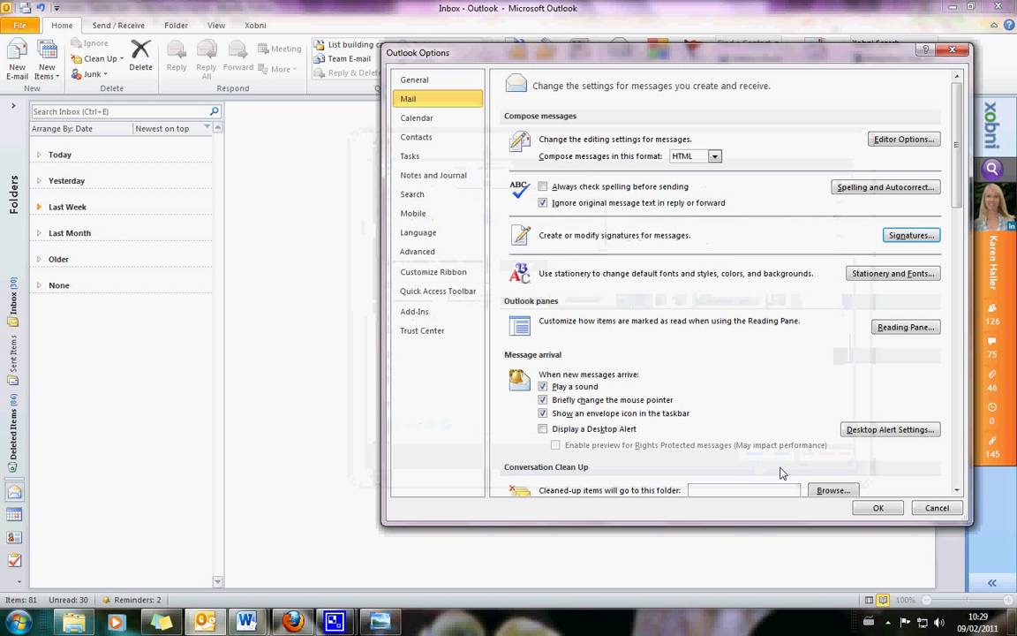
left_click(877, 508)
left_click(20, 62)
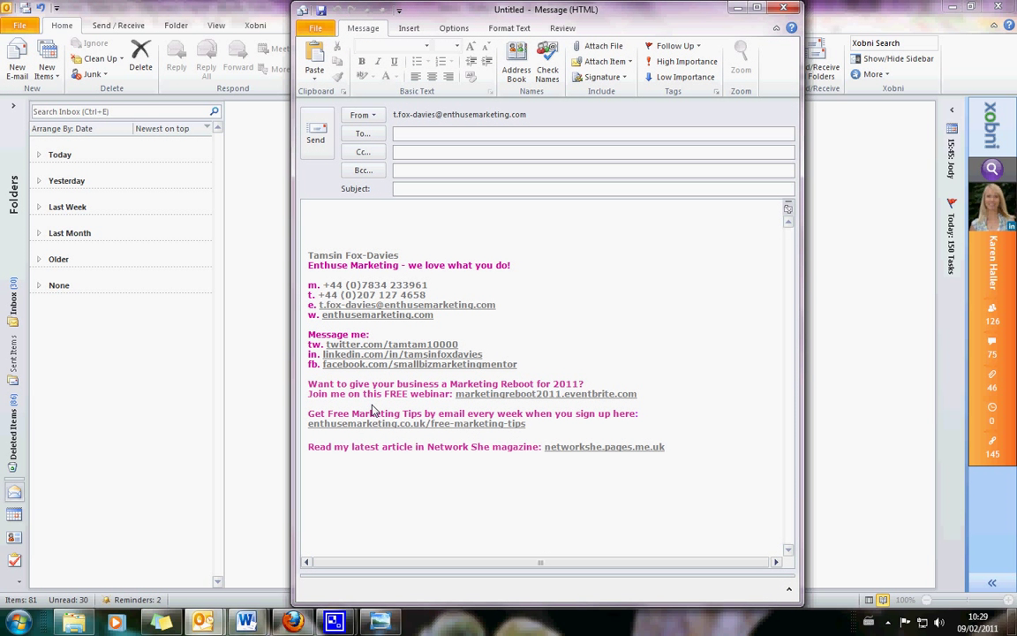
- Switch the new message's signature to 'Example signature' from the Signature list
left_click(602, 78)
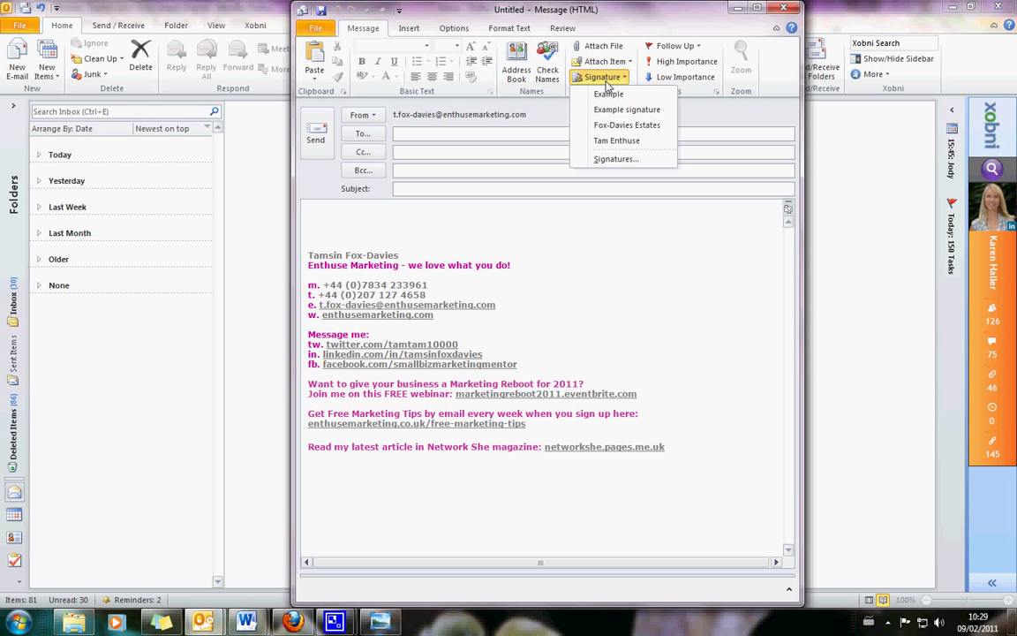
left_click(604, 108)
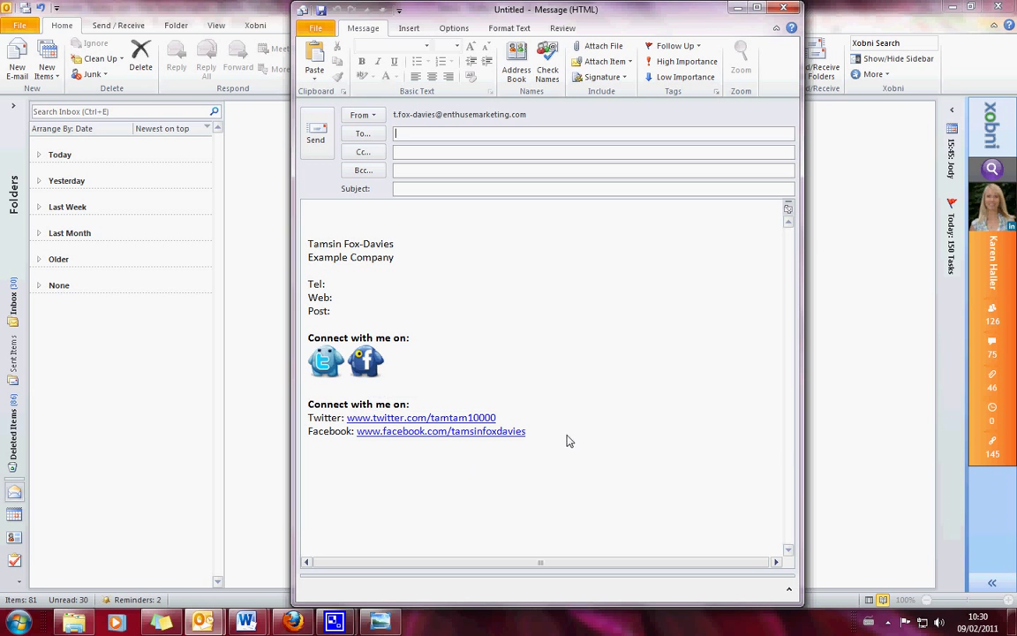
- In Firefox, switch to the LinkedIn tab and open the View Profile page
left_click(294, 623)
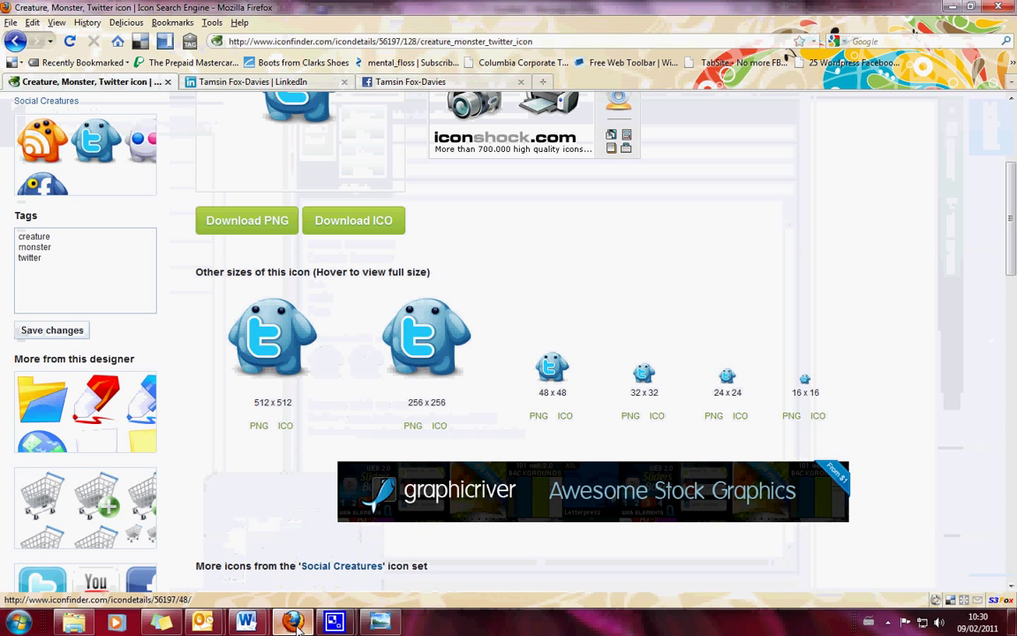
left_click(212, 81)
scroll(409, 204, "up", 5)
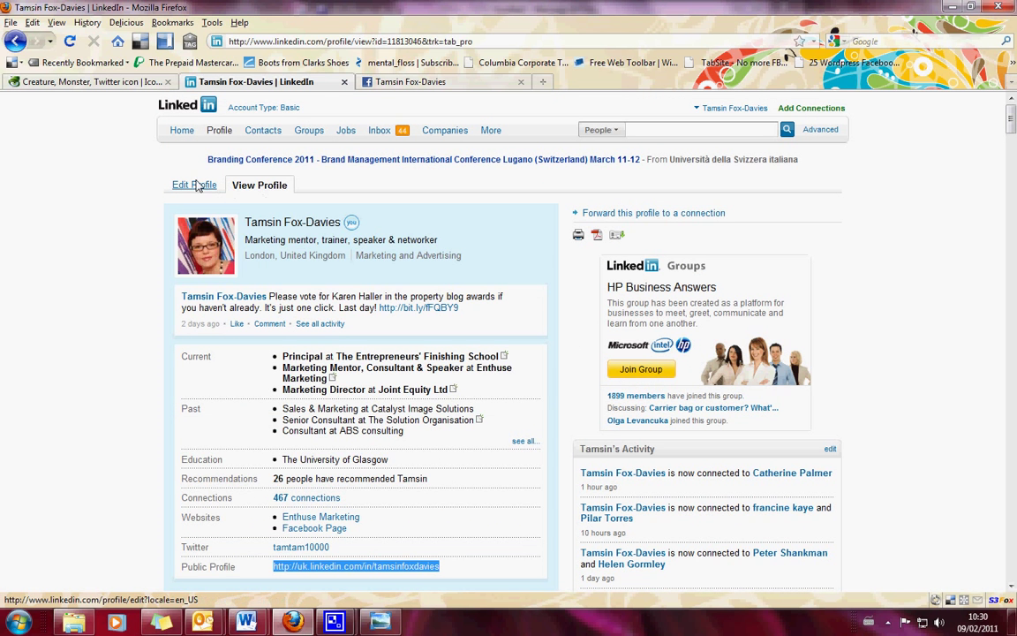
mouse_move(219, 130)
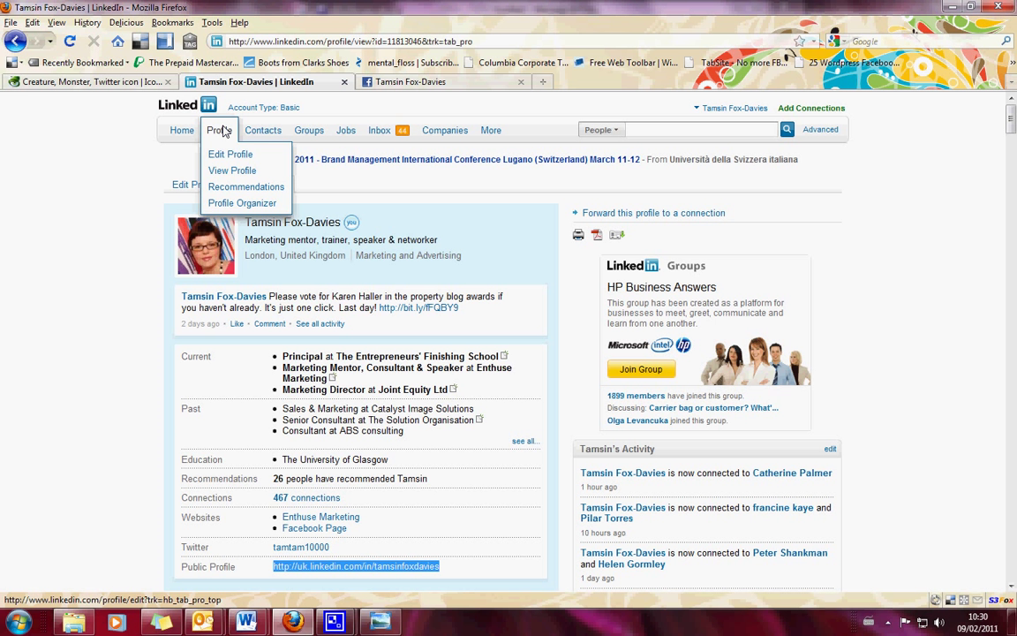
left_click(231, 172)
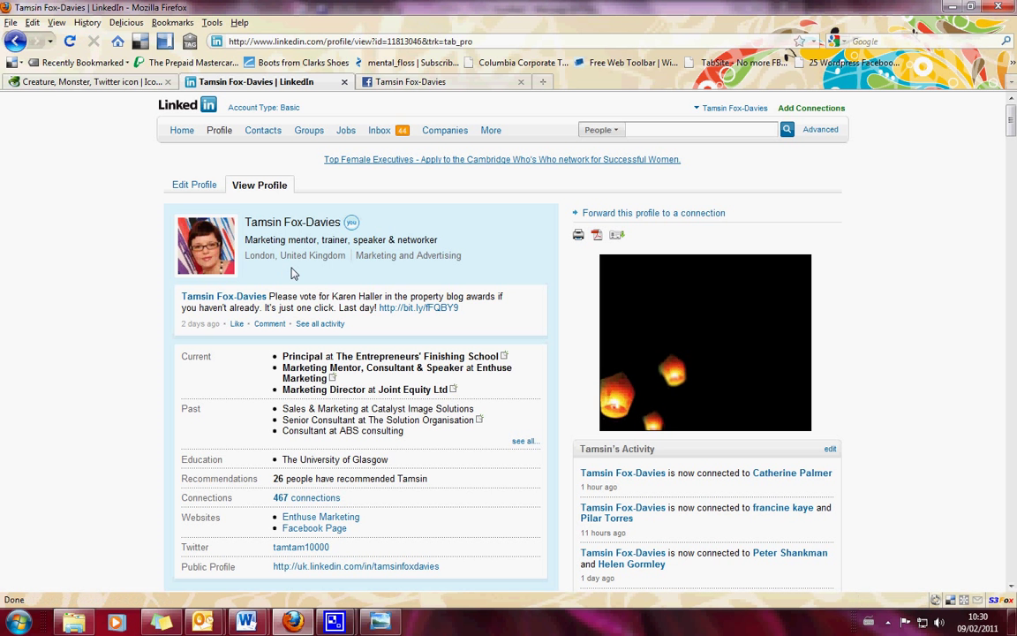
scroll(291, 274, "down", 2)
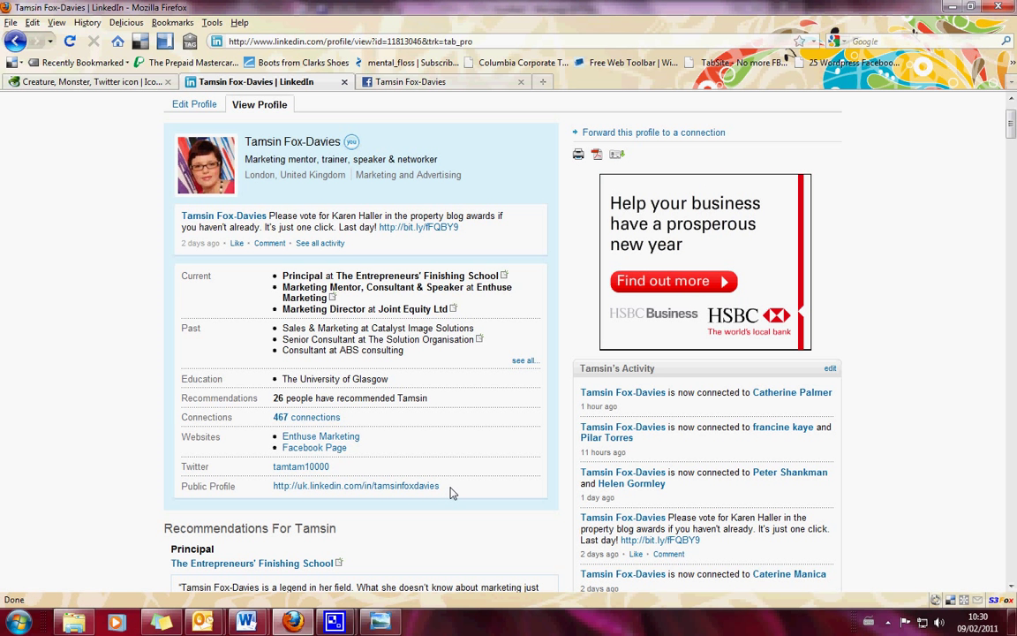
- Copy the Public Profile address and return to the new Outlook message
left_click_drag(439, 492, 275, 488)
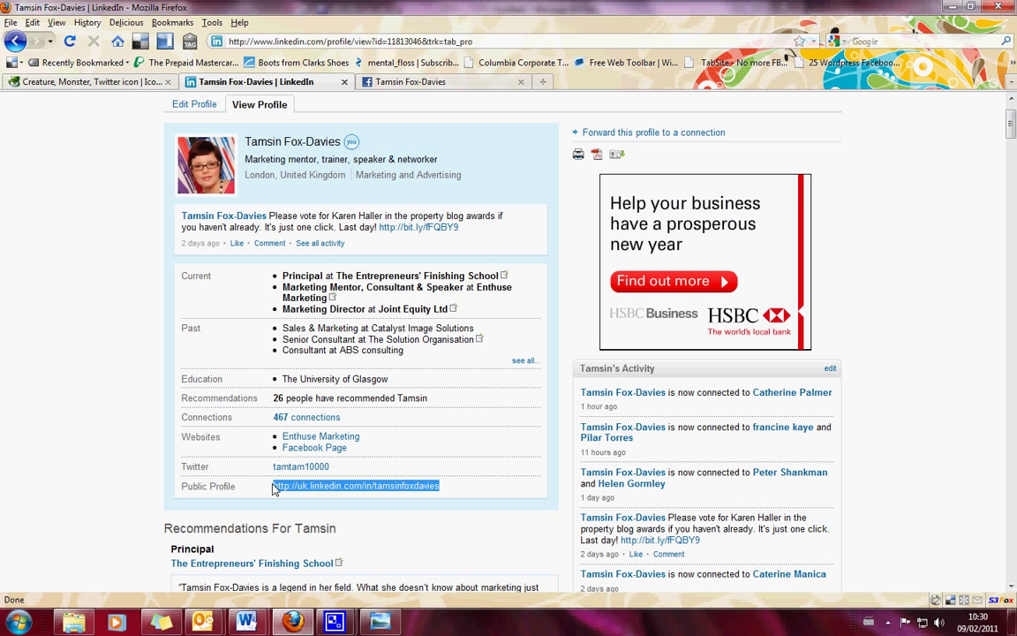
right_click(309, 485)
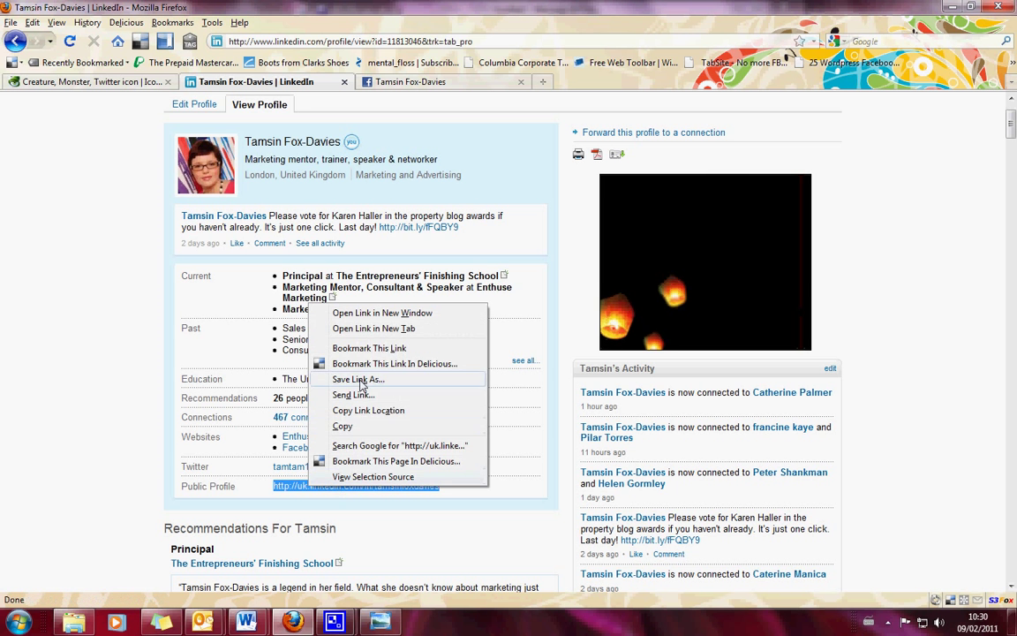
left_click(351, 430)
mouse_move(203, 622)
left_click(250, 568)
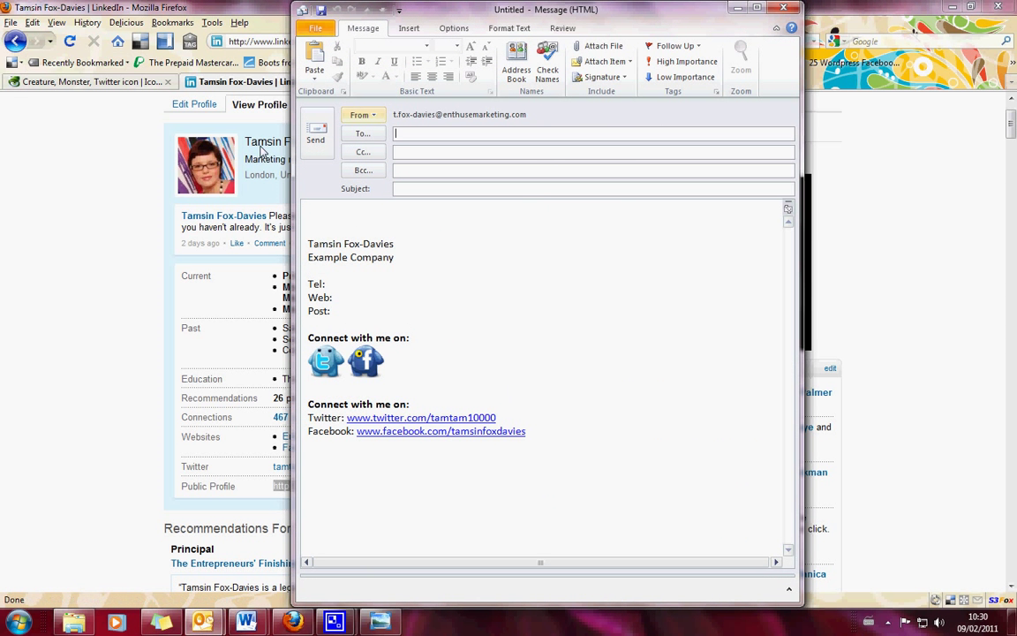
left_click(547, 435)
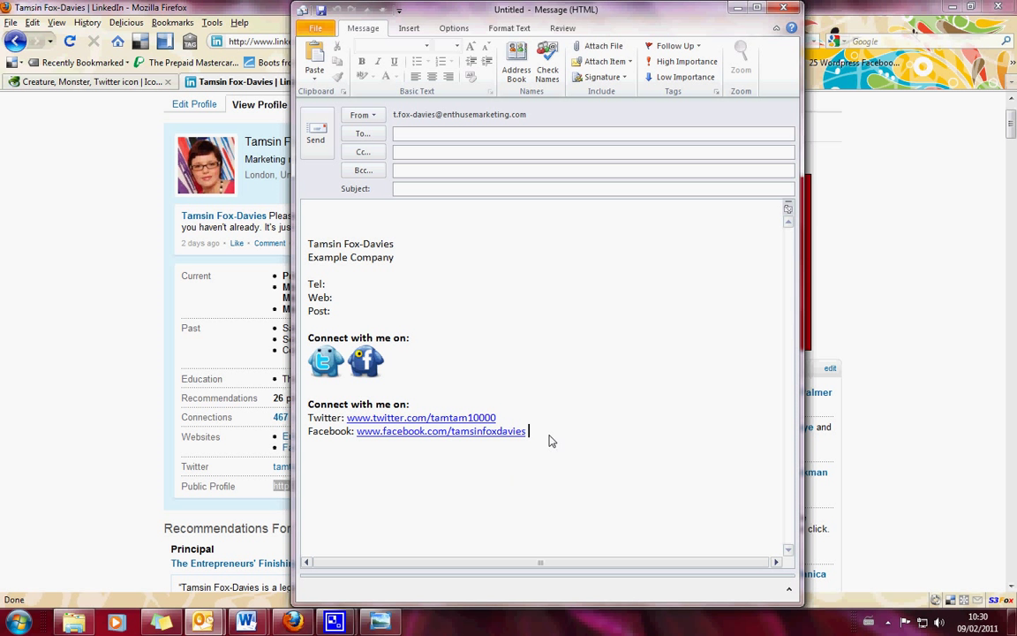
left_click(524, 416)
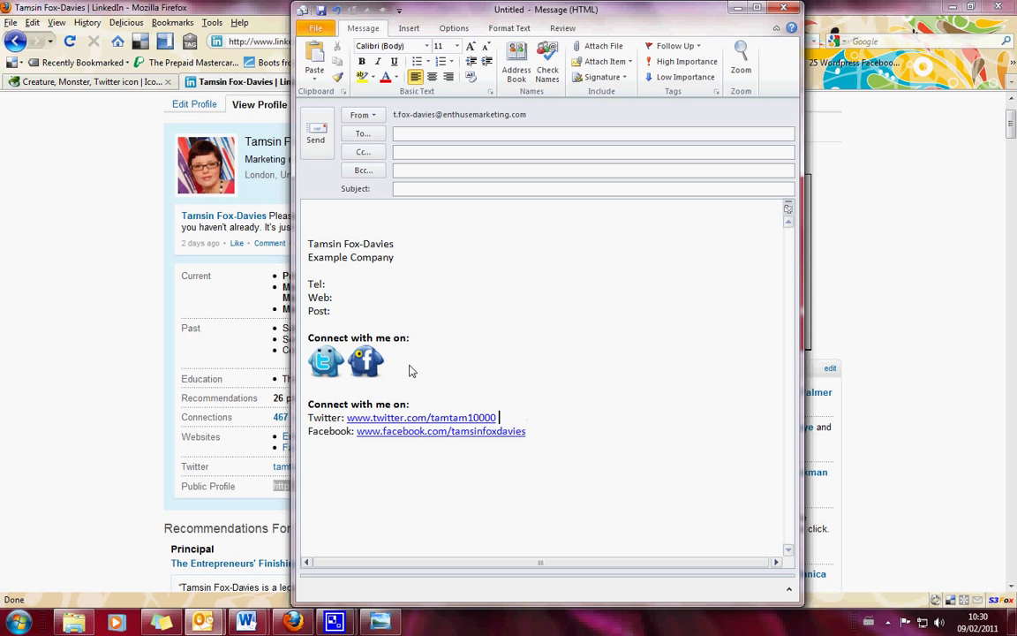